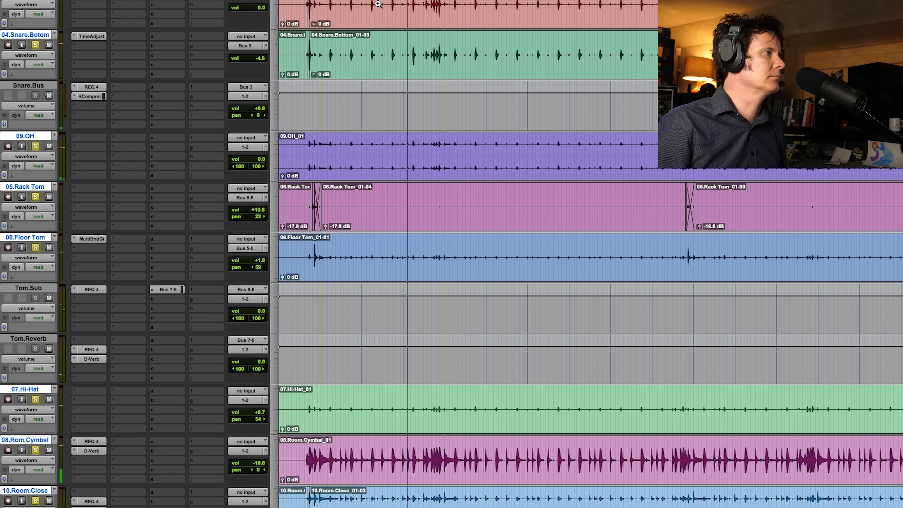
# - Audition the soloed snare tracks, and duplicate the 03.Snare.Top track with its clips and inserts
pyautogui.moveTo(396, 3); pyautogui.dragTo(490, 4)
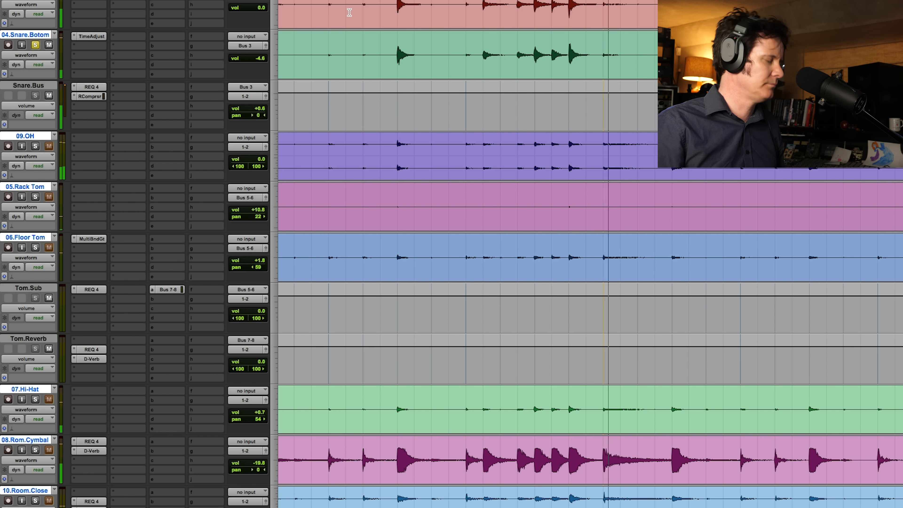
pyautogui.press('space')
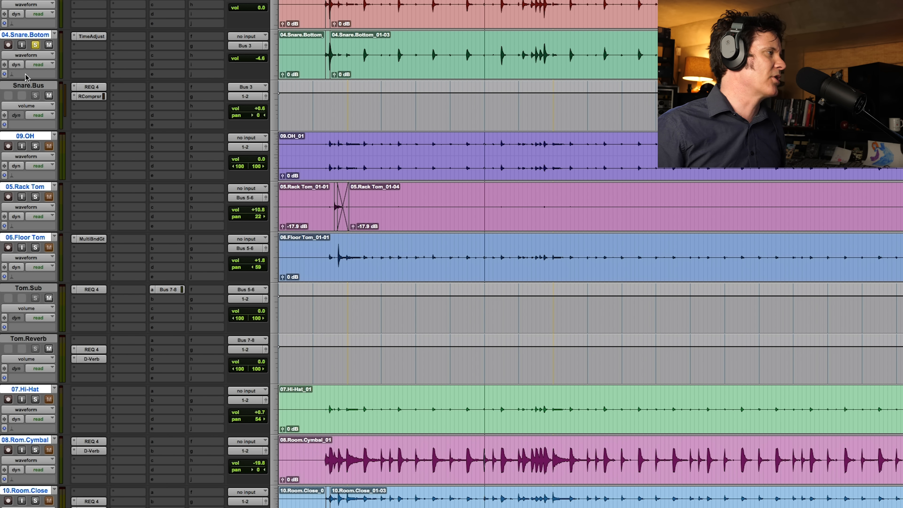
pyautogui.click(29, 86)
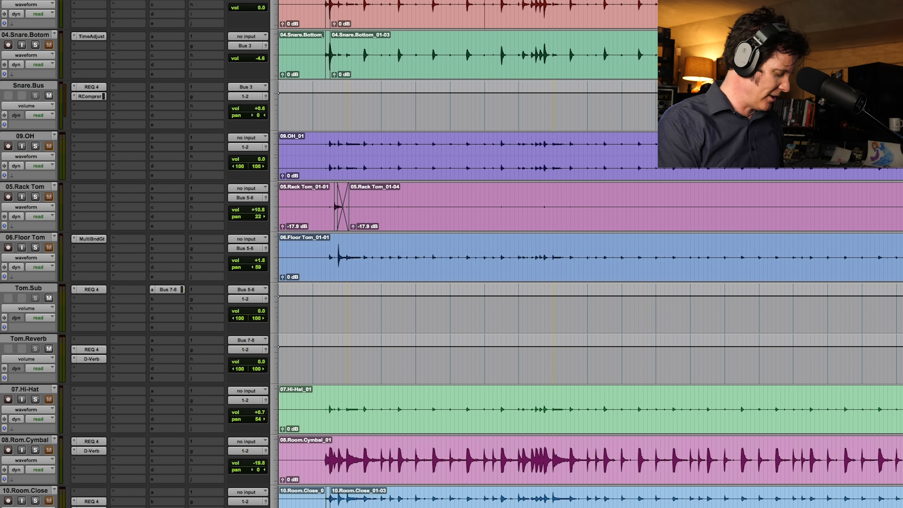
pyautogui.press('super+i')
pyautogui.press('Return')
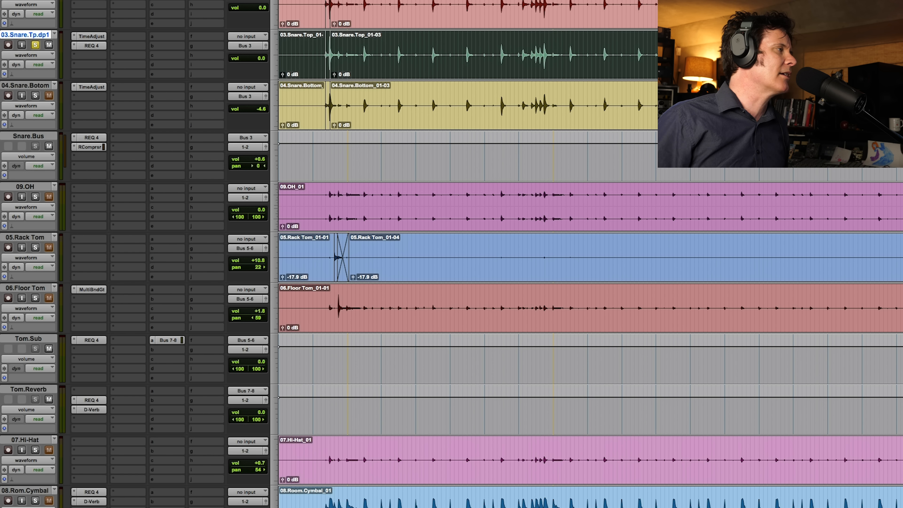
# - Try inverting the phase in the duplicate snare top track's Time Adjuster and play it against the original
pyautogui.click(91, 38)
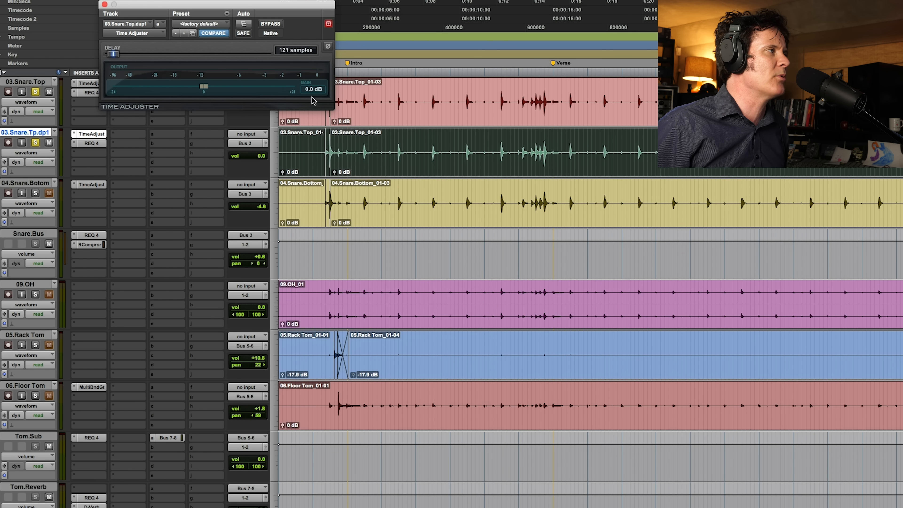
pyautogui.moveTo(323, 9); pyautogui.dragTo(523, 160)
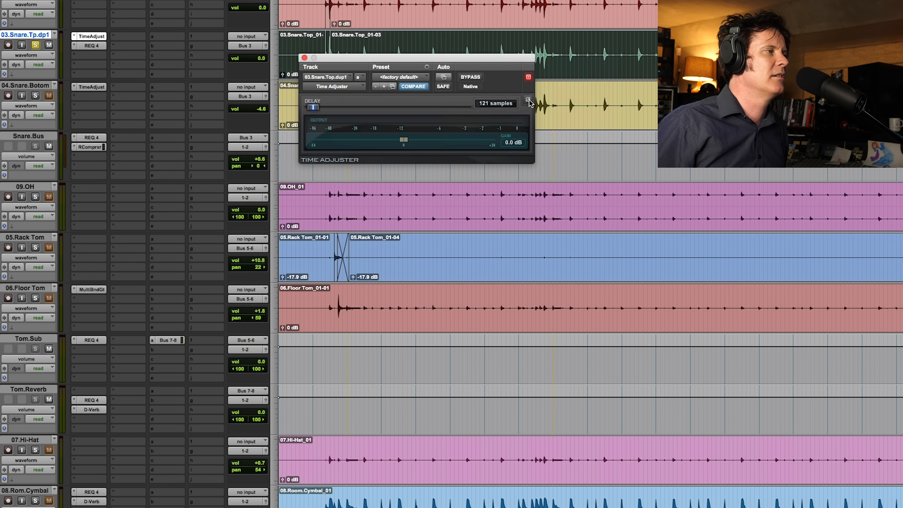
pyautogui.click(323, 2)
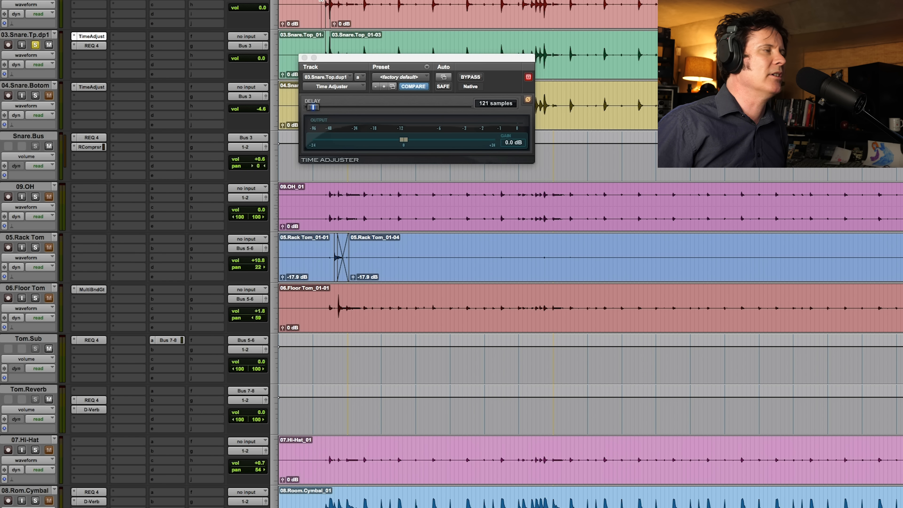
pyautogui.press('space')
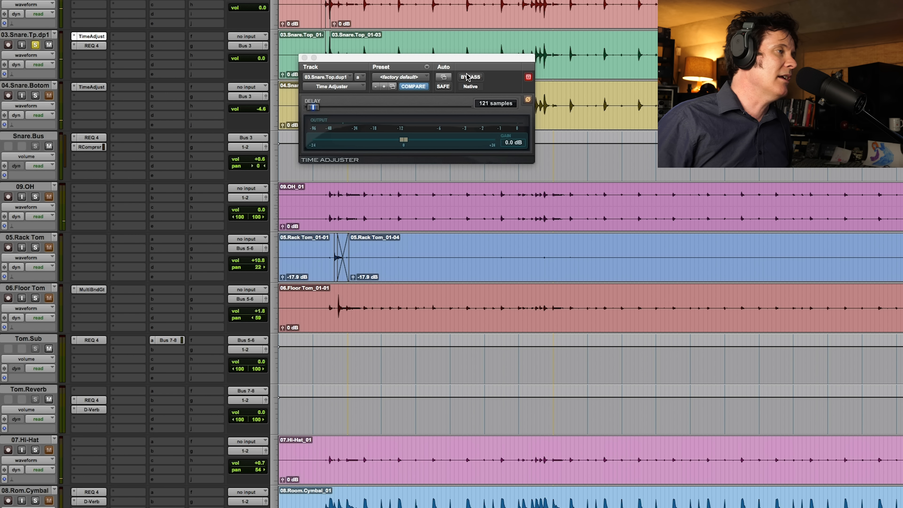
pyautogui.click(528, 100)
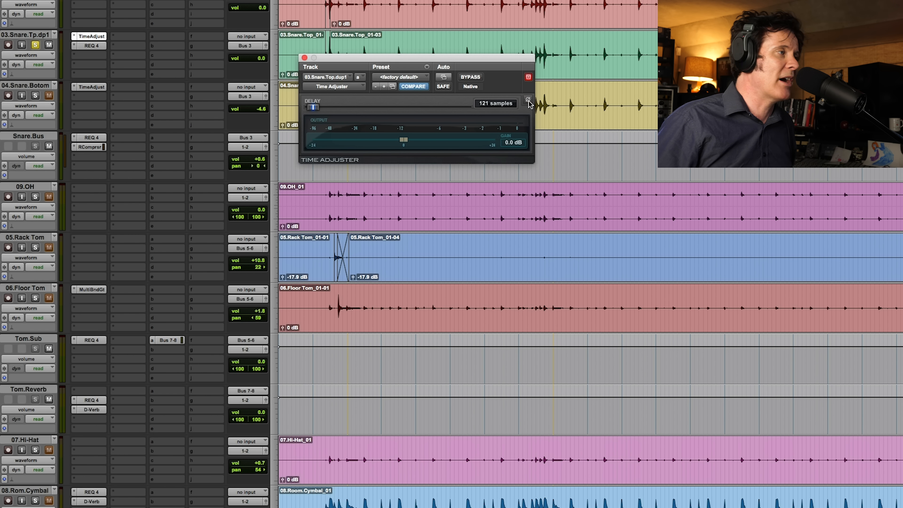
# - Render the AudioSuite Invert process over all clips on the duplicate snare top track and close its Time Adjuster
pyautogui.doubleClick(304, 46)
pyautogui.tripleClick(394, 43)
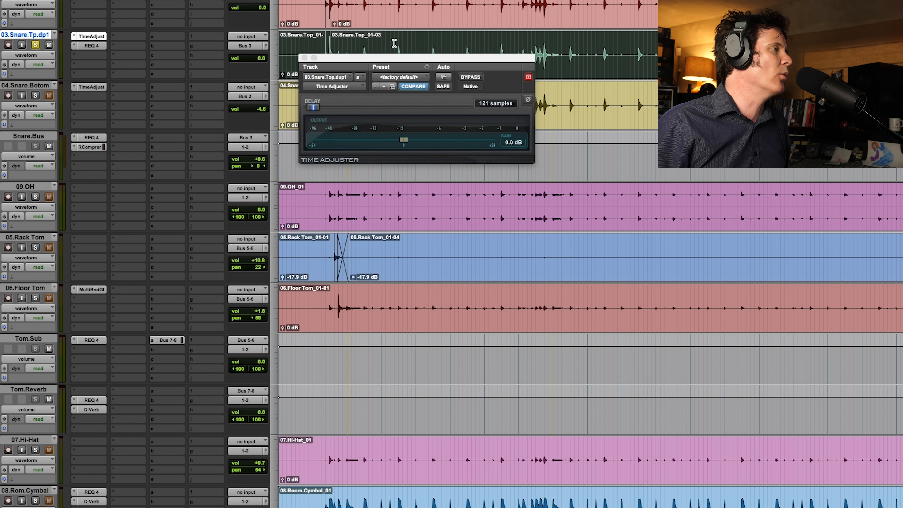
pyautogui.click(138, 0)
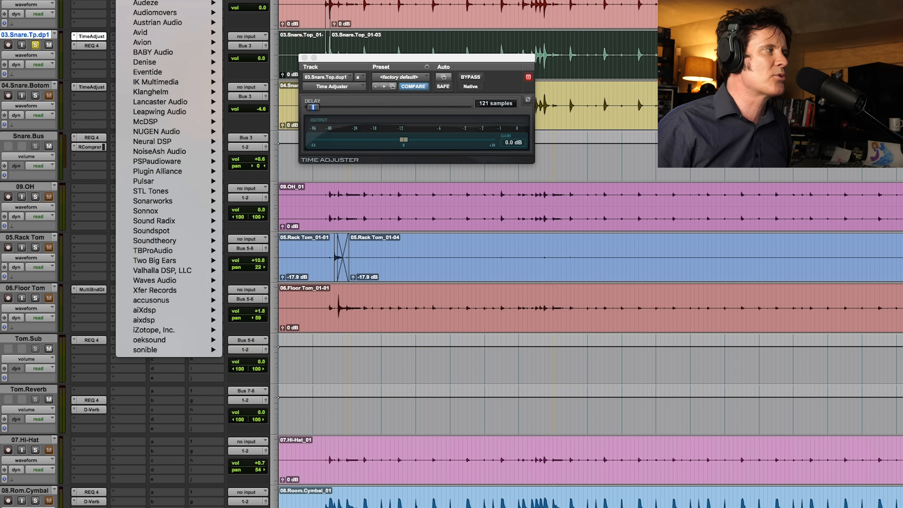
pyautogui.moveTo(153, 0)
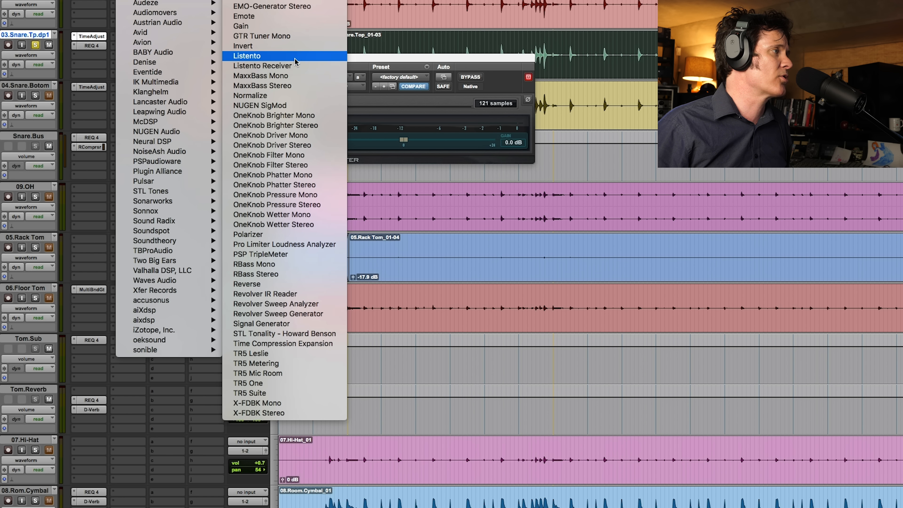
pyautogui.click(299, 47)
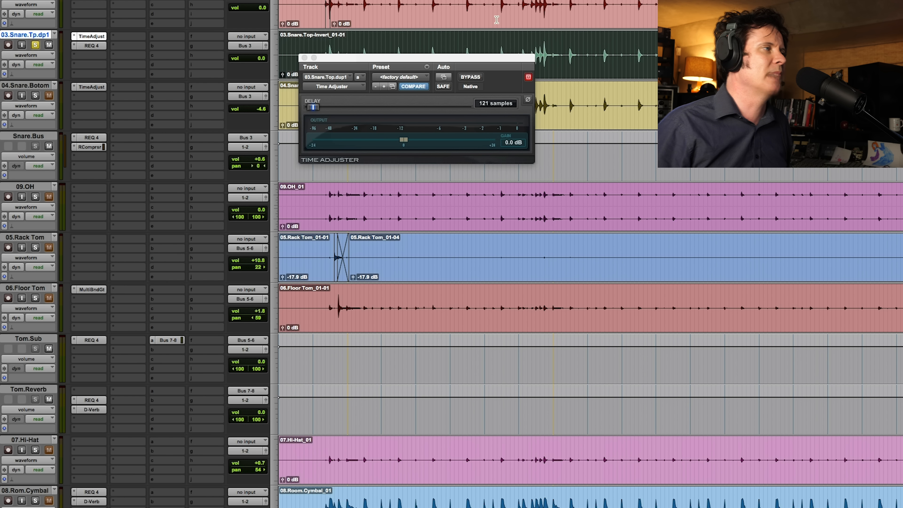
pyautogui.click(323, 3)
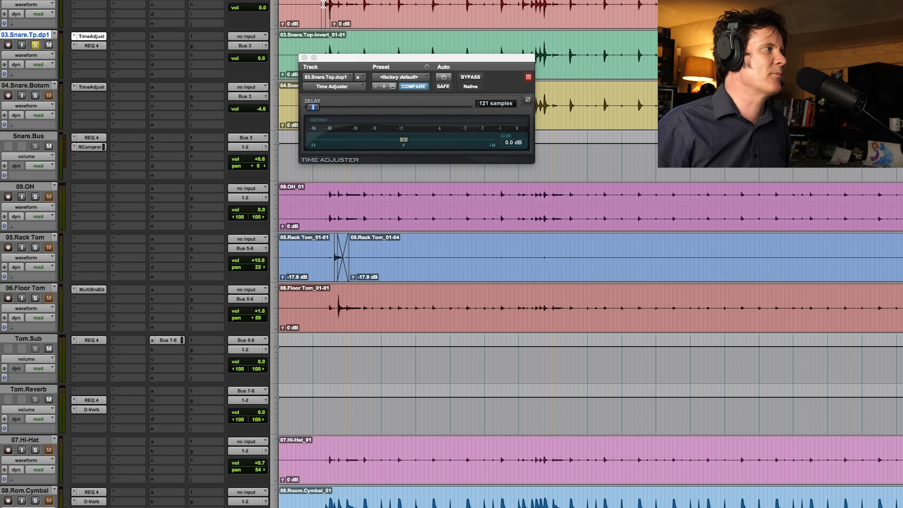
pyautogui.click(304, 57)
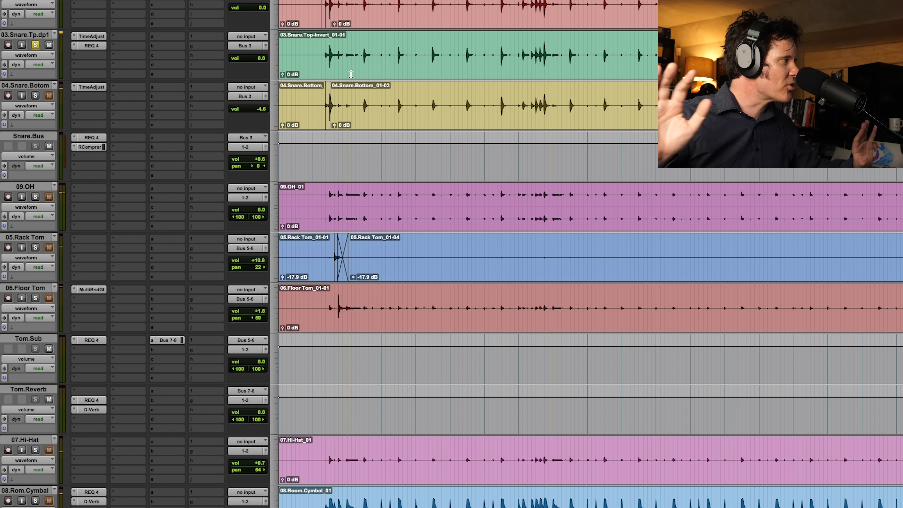
# - Insert a mono RCompressor after REQ 4 on the duplicate snare top track and place its window clear of the inserts
pyautogui.click(91, 57)
pyautogui.moveTo(105, 55)
pyautogui.moveTo(187, 67)
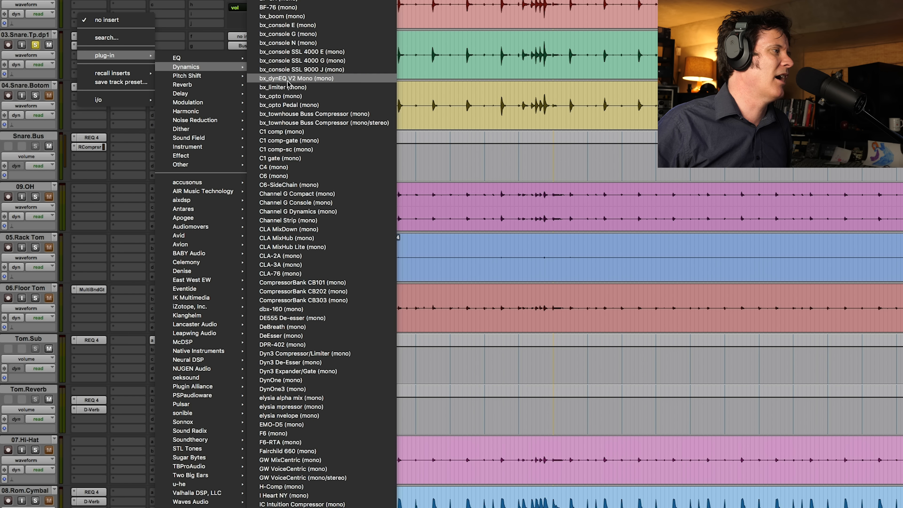
pyautogui.scroll(-20, 307, 131)
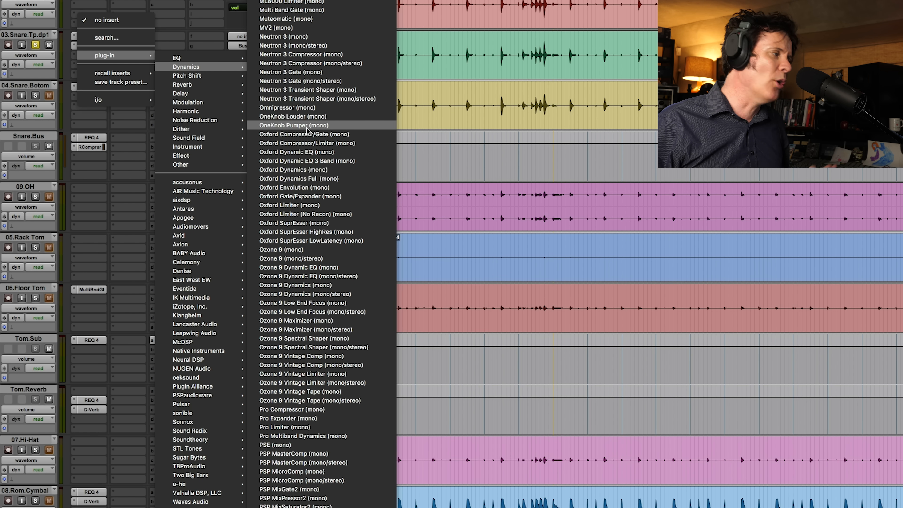
pyautogui.scroll(-8, 327, 228)
pyautogui.click(325, 230)
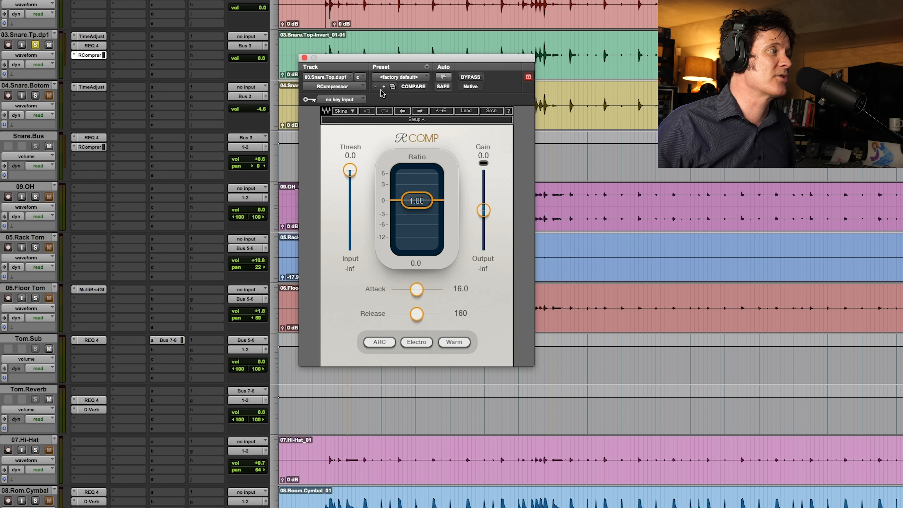
pyautogui.moveTo(484, 63); pyautogui.dragTo(611, 37)
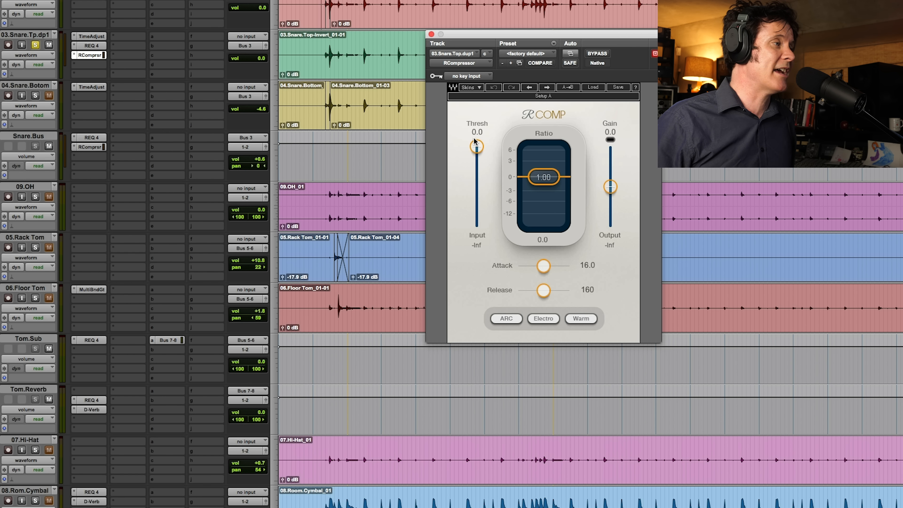
# - Play the snare tracks and set the duplicate's RCompressor to a threshold of -32.7 and a ratio of 12.15
pyautogui.press('space')
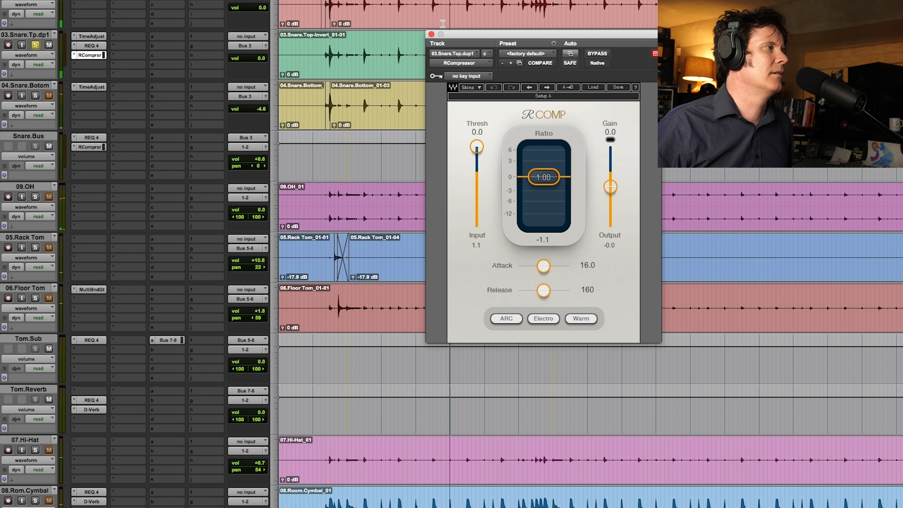
pyautogui.click(397, 3)
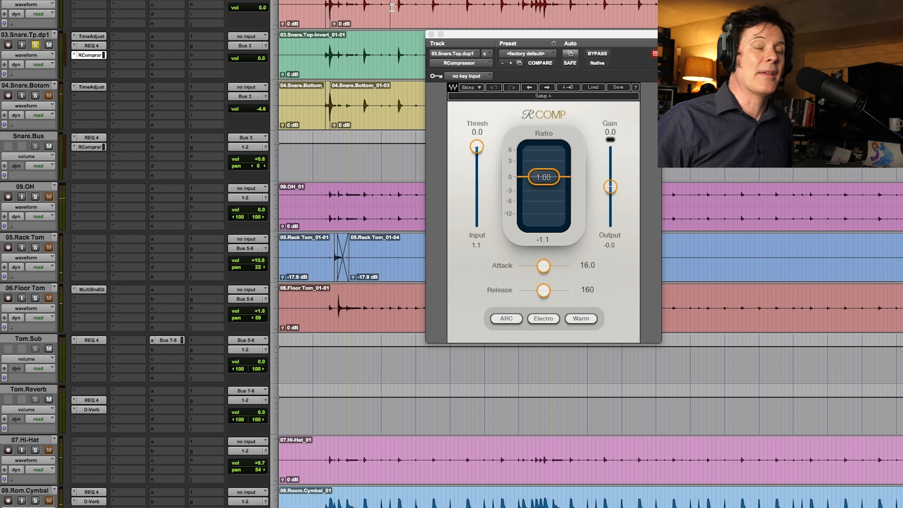
pyautogui.moveTo(477, 147); pyautogui.dragTo(476, 162)
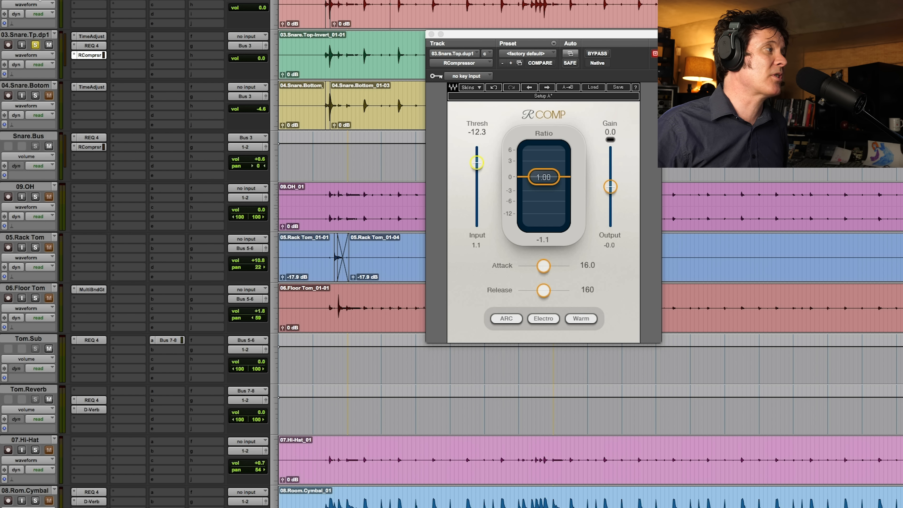
pyautogui.moveTo(476, 167); pyautogui.dragTo(477, 193)
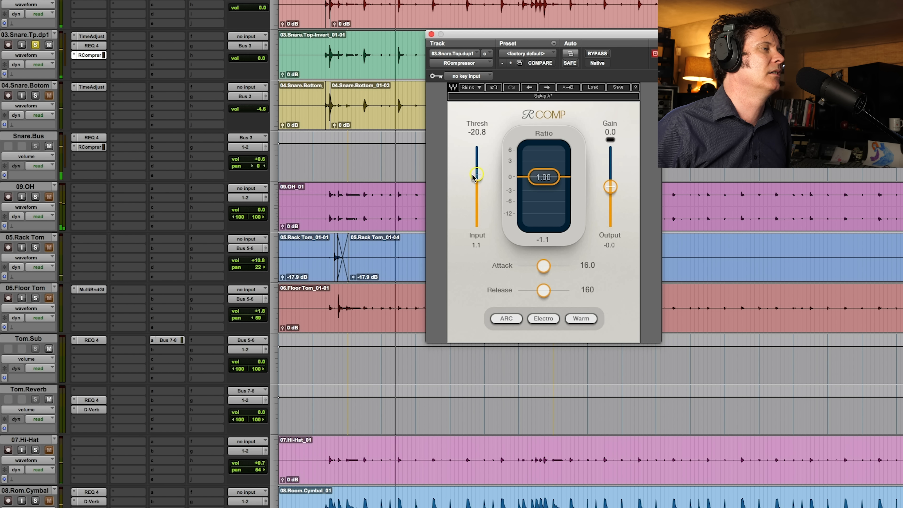
pyautogui.moveTo(551, 180); pyautogui.dragTo(551, 209)
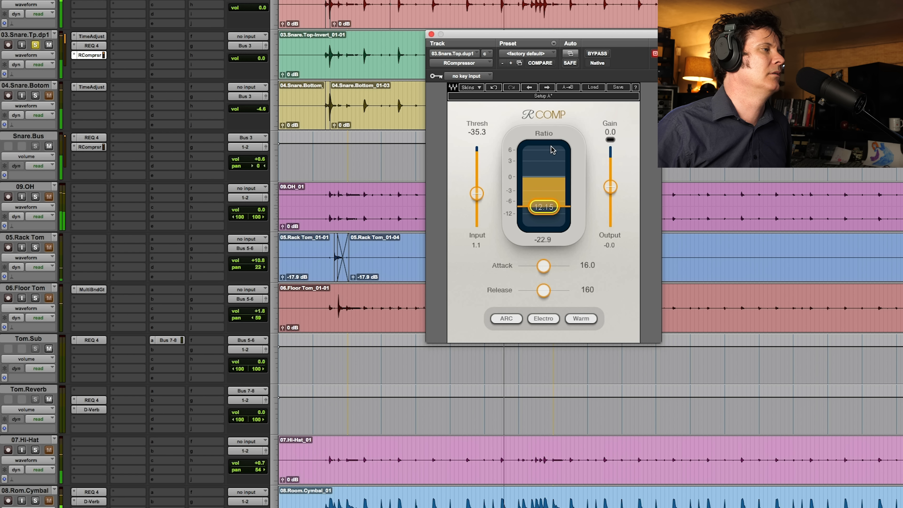
pyautogui.moveTo(478, 192); pyautogui.dragTo(479, 189)
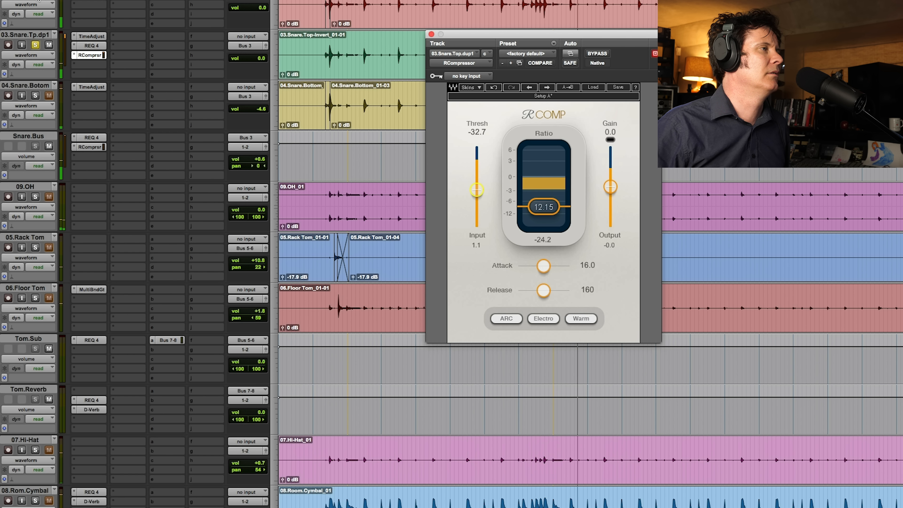
# - Raise the duplicate snare's RCompressor threshold to -17.0 while playing the track against the original
pyautogui.click(34, 0)
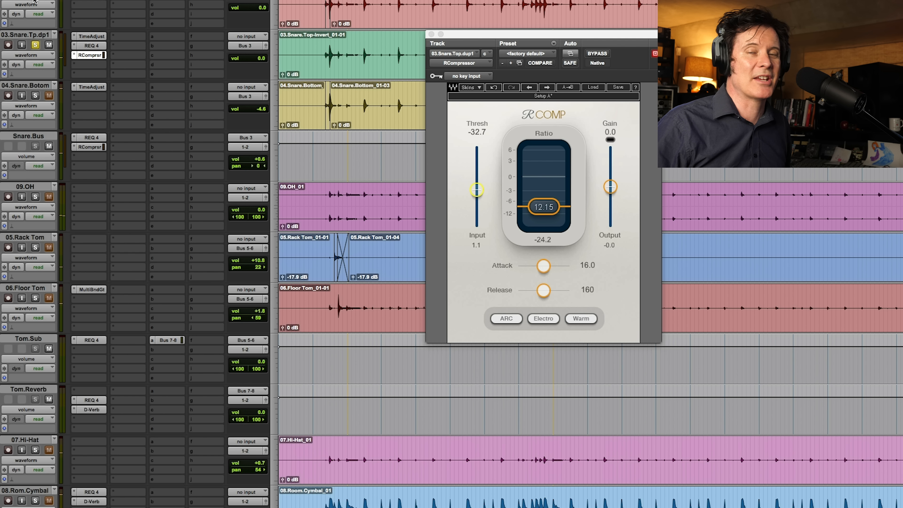
pyautogui.press('space')
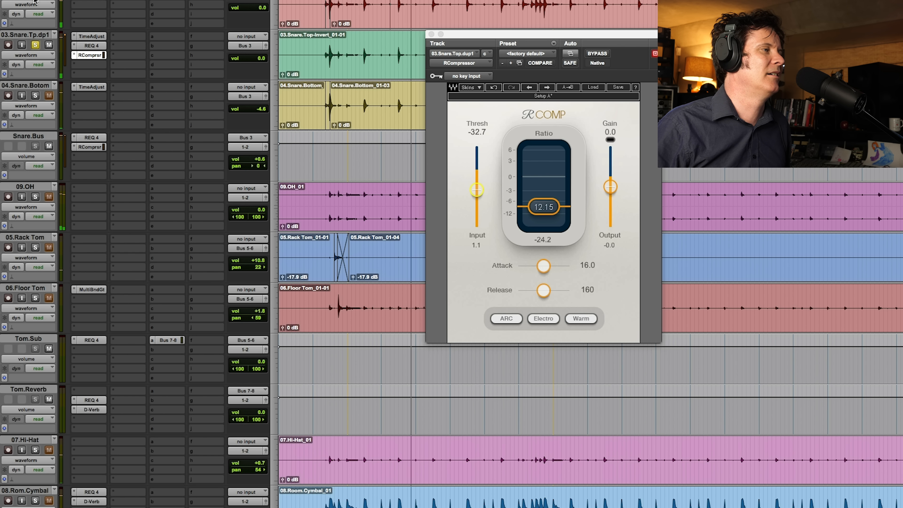
pyautogui.moveTo(477, 190); pyautogui.dragTo(479, 181)
pyautogui.press('space')
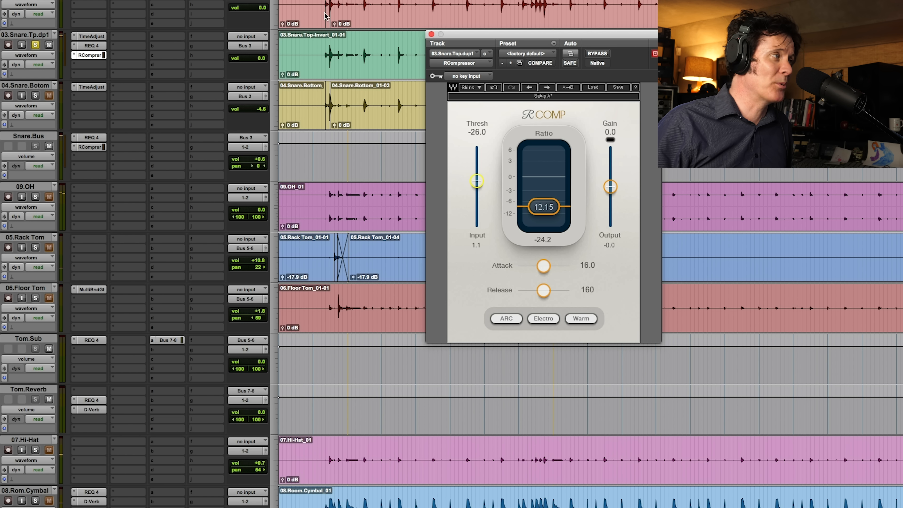
pyautogui.click(323, 3)
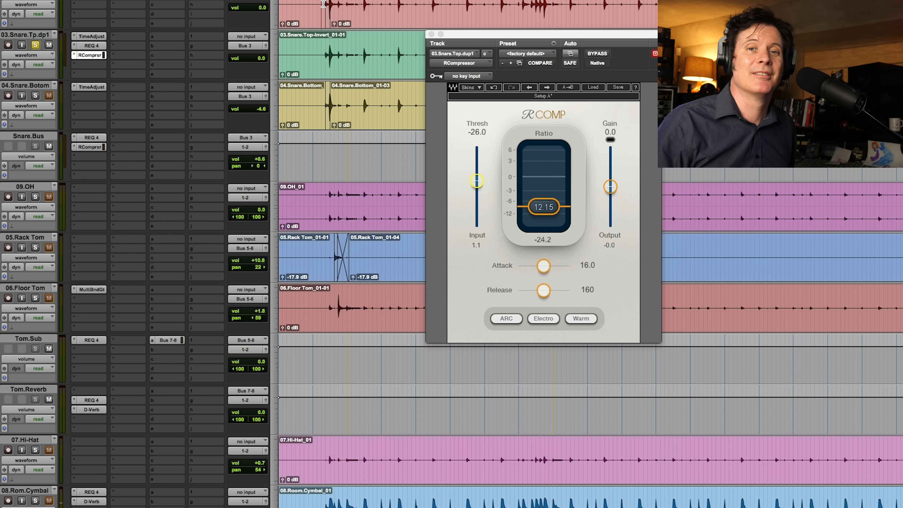
pyautogui.press('space')
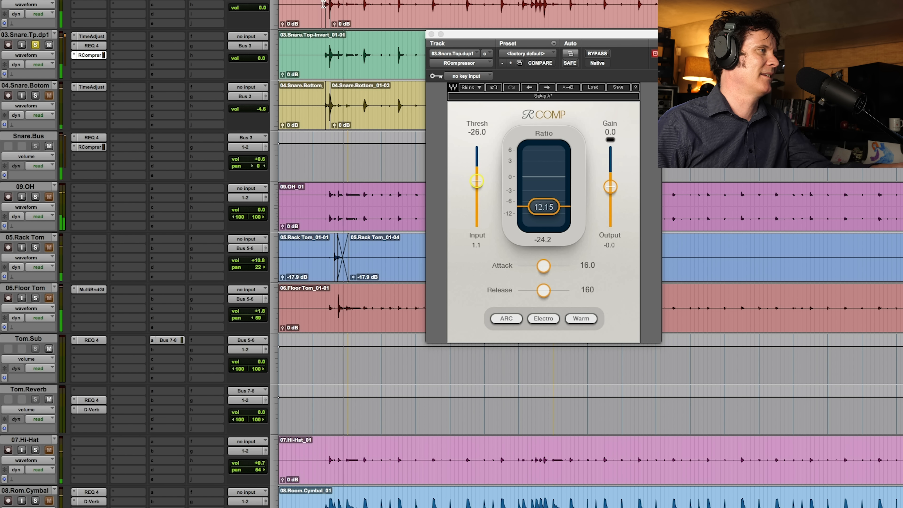
pyautogui.moveTo(483, 173); pyautogui.dragTo(477, 173)
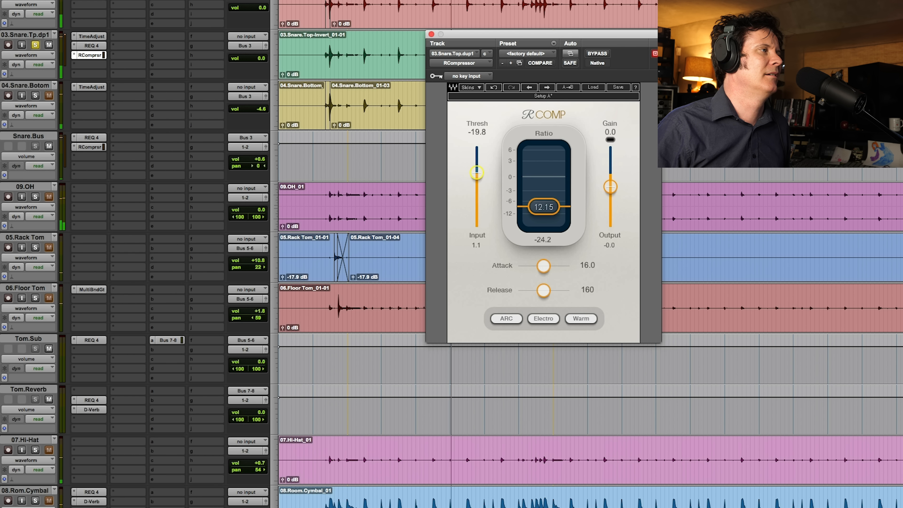
pyautogui.moveTo(476, 173); pyautogui.dragTo(477, 171)
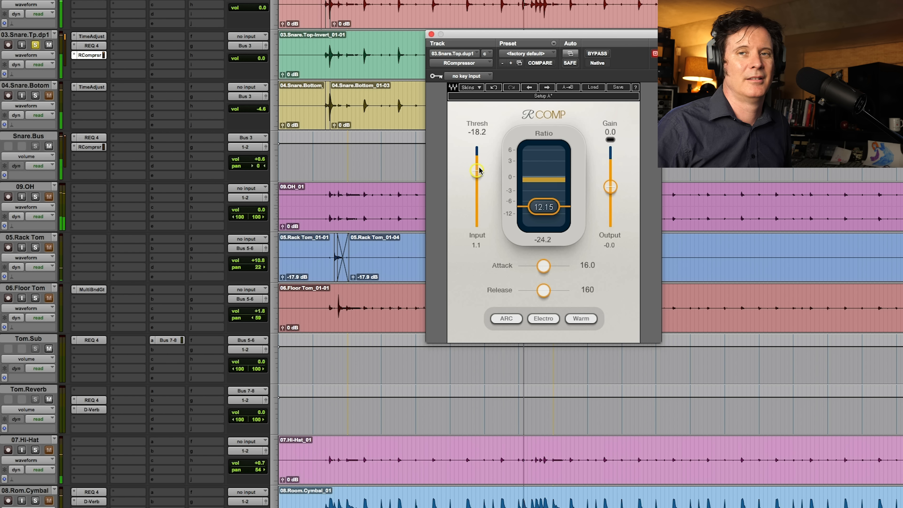
pyautogui.moveTo(479, 171); pyautogui.dragTo(476, 168)
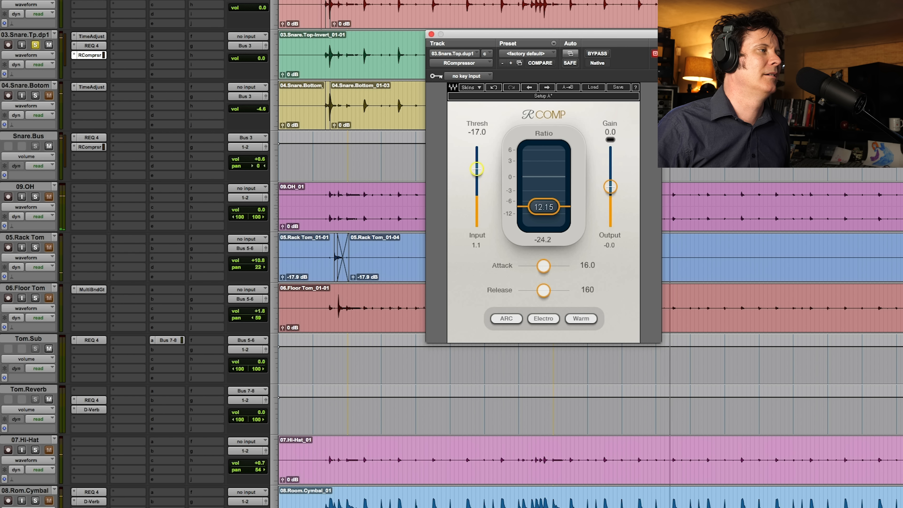
# - Set the duplicate snare's RCompressor attack to 0.50 and release to 655 during playback
pyautogui.moveTo(543, 265); pyautogui.dragTo(526, 266)
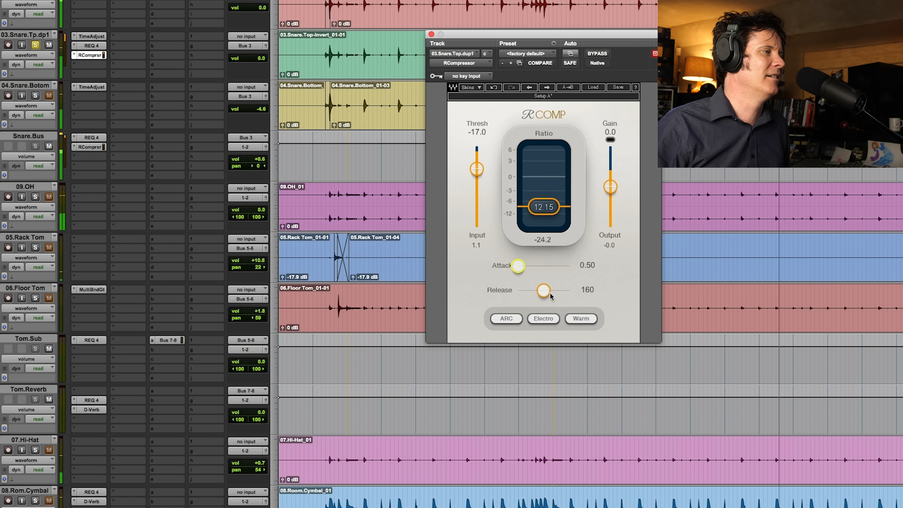
pyautogui.moveTo(543, 290); pyautogui.dragTo(554, 290)
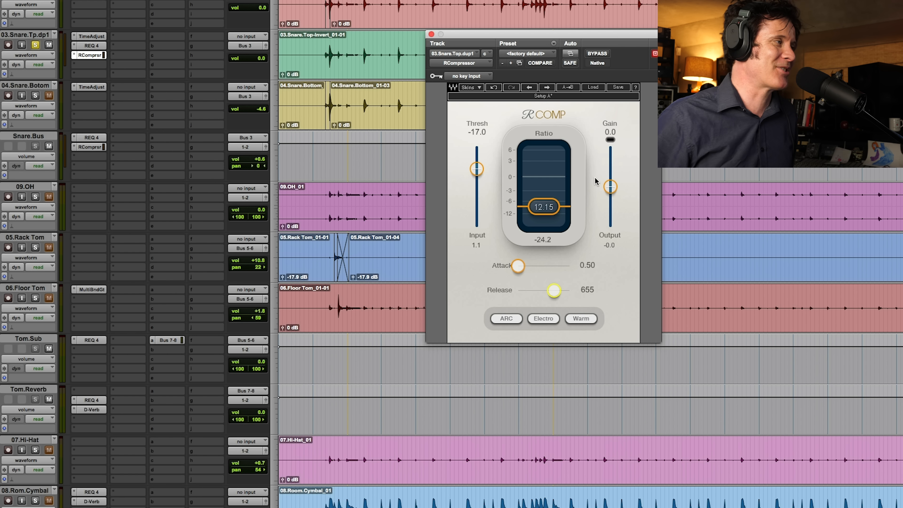
# - Play the snare and toggle the mute on the compressed duplicate snare top track to compare the sound
pyautogui.press('space')
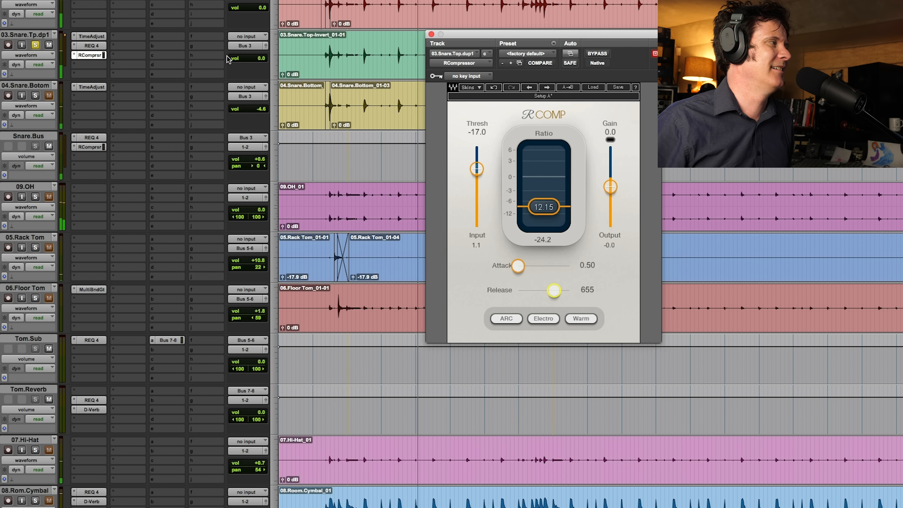
pyautogui.click(49, 45)
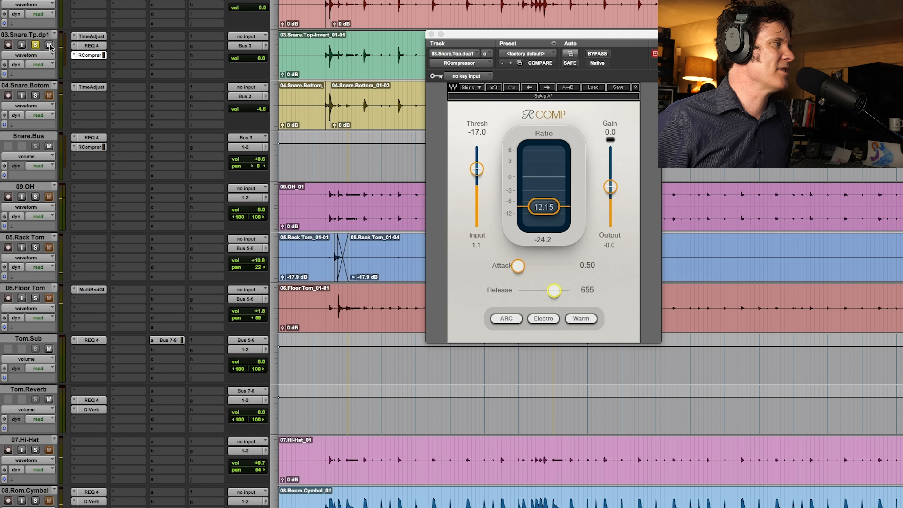
pyautogui.press('space')
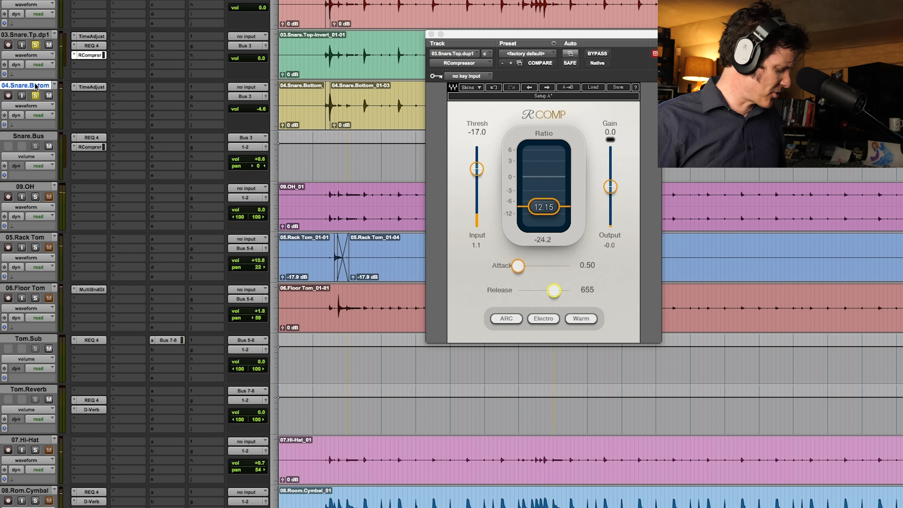
# - Duplicate the 04.Snare.Botom track, copy the RCompressor onto the duplicate and open the duplicate's Time Adjuster
pyautogui.doubleClick(36, 87)
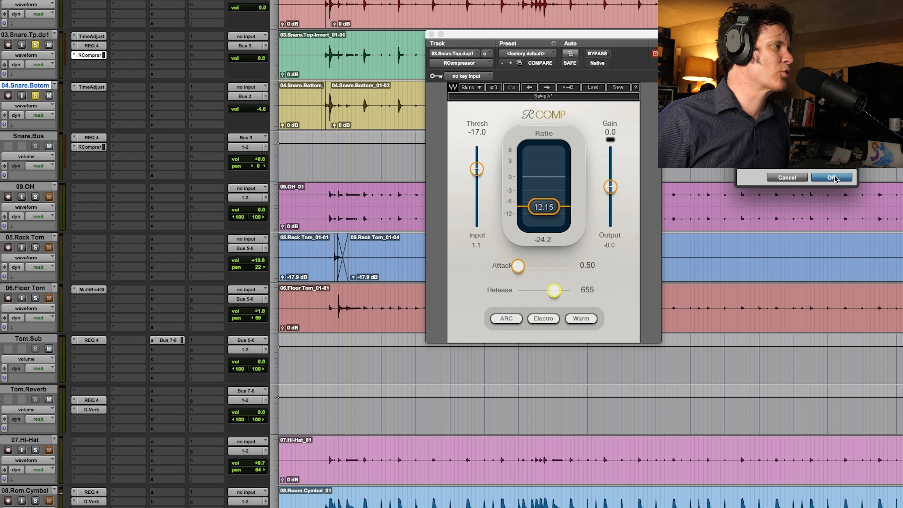
pyautogui.click(824, 176)
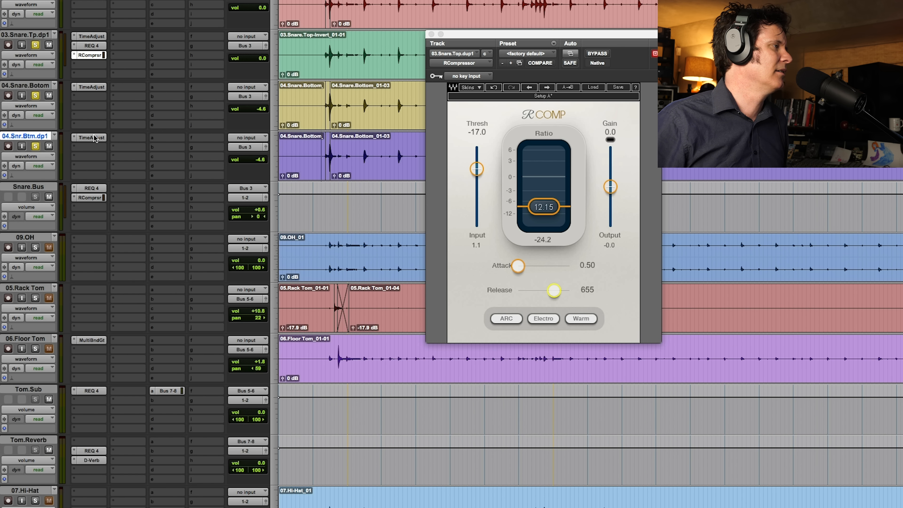
pyautogui.click(93, 137)
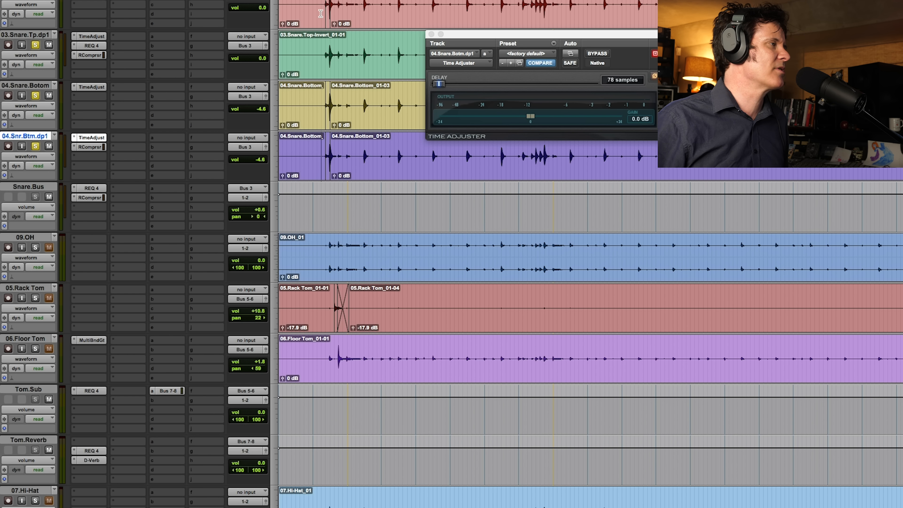
# - Solo the overhead, rack tom and floor tom tracks during playback and raise the Snare.Bus volume to +6.6
pyautogui.press('space')
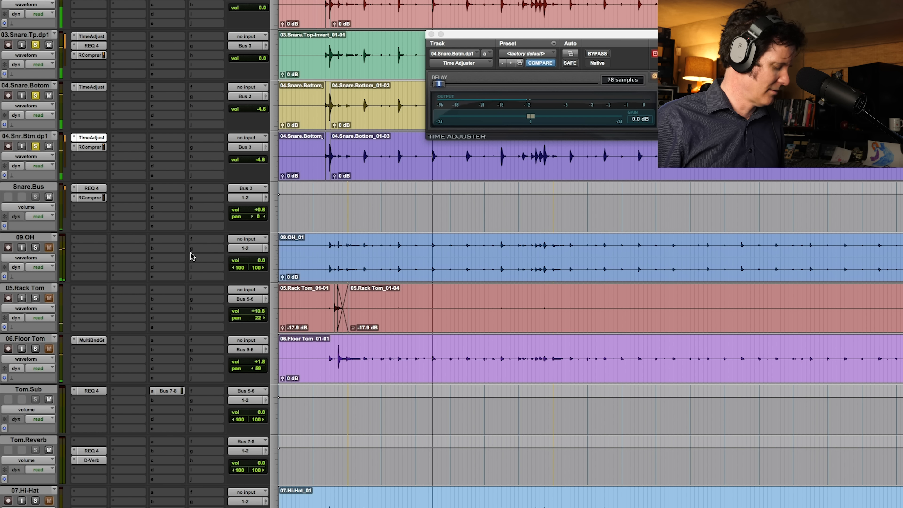
pyautogui.keyDown('alt'); pyautogui.click(35, 248); pyautogui.keyUp('alt')
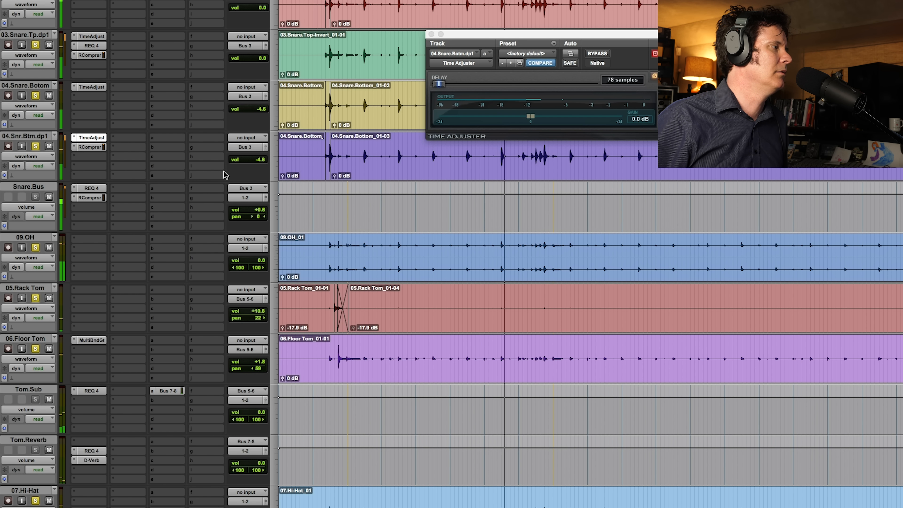
pyautogui.moveTo(249, 210); pyautogui.dragTo(261, 205)
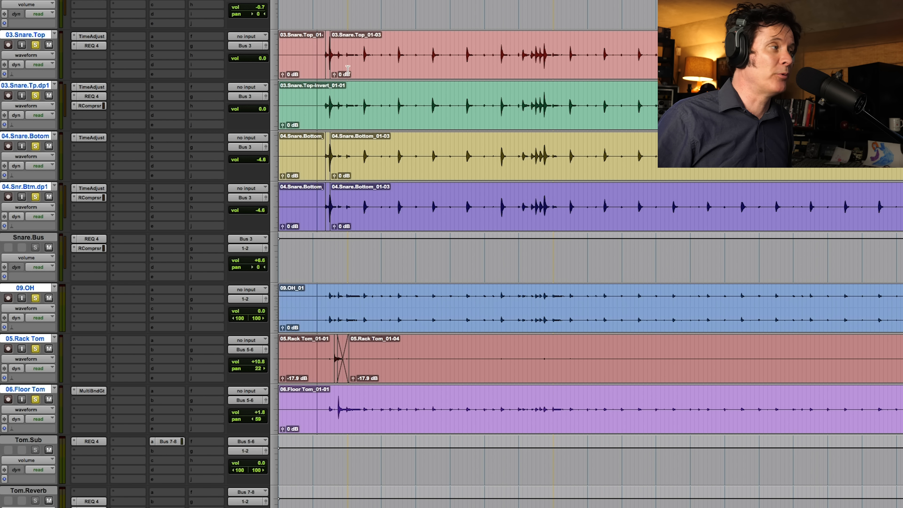
# - Play the soloed drums and inspect the RCompressor settings on the Snare.Bus track
pyautogui.press('space')
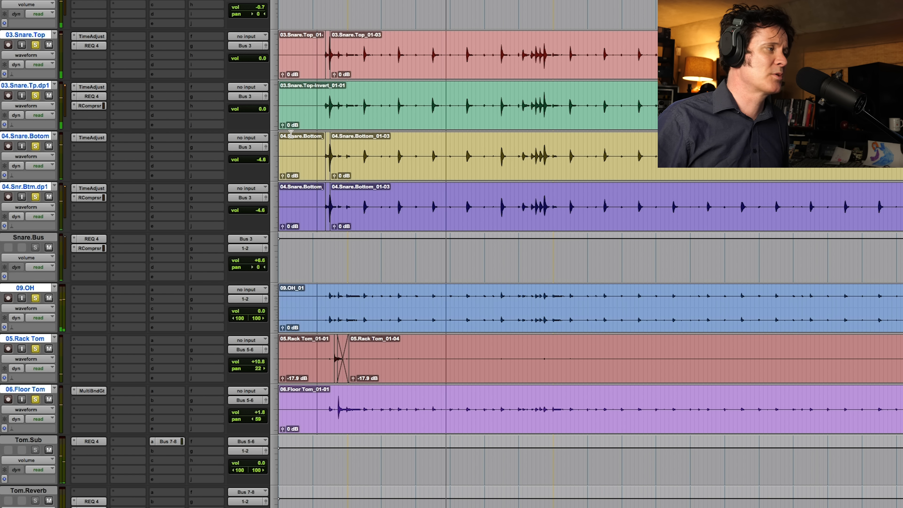
pyautogui.press('space')
pyautogui.click(91, 248)
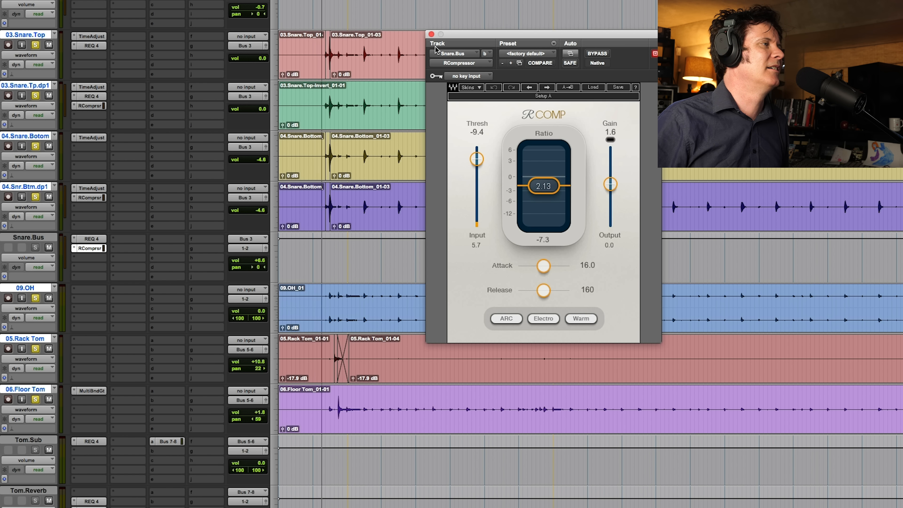
pyautogui.click(431, 35)
# - Compare the drum playback from the start of the passage with both duplicate snare tracks muted and unmuted
pyautogui.press('space')
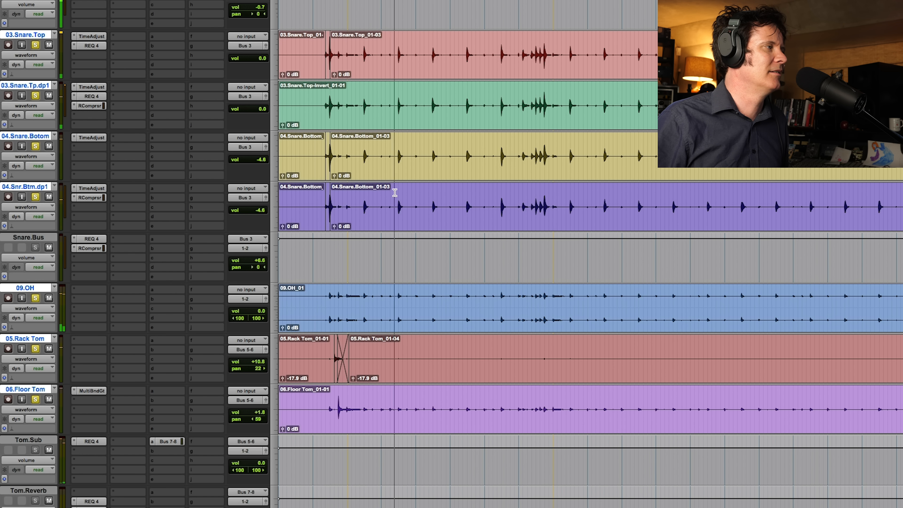
pyautogui.press('space')
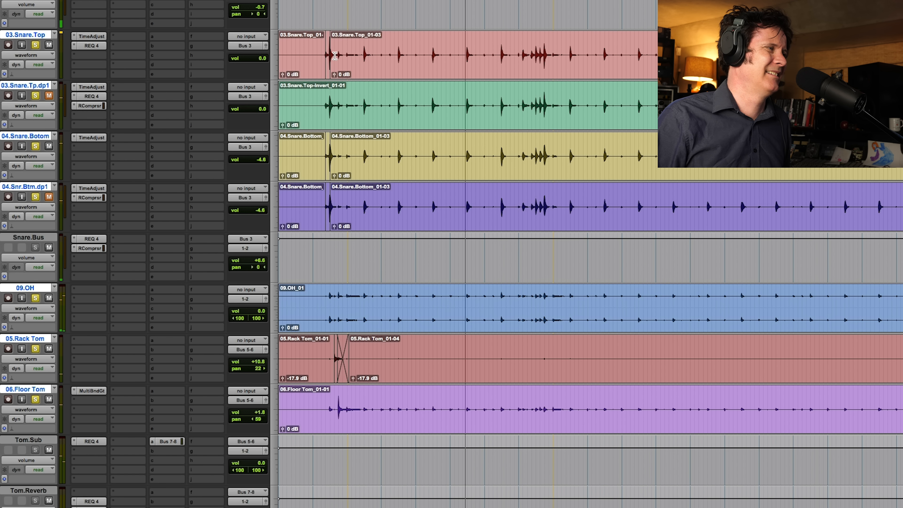
pyautogui.click(322, 53)
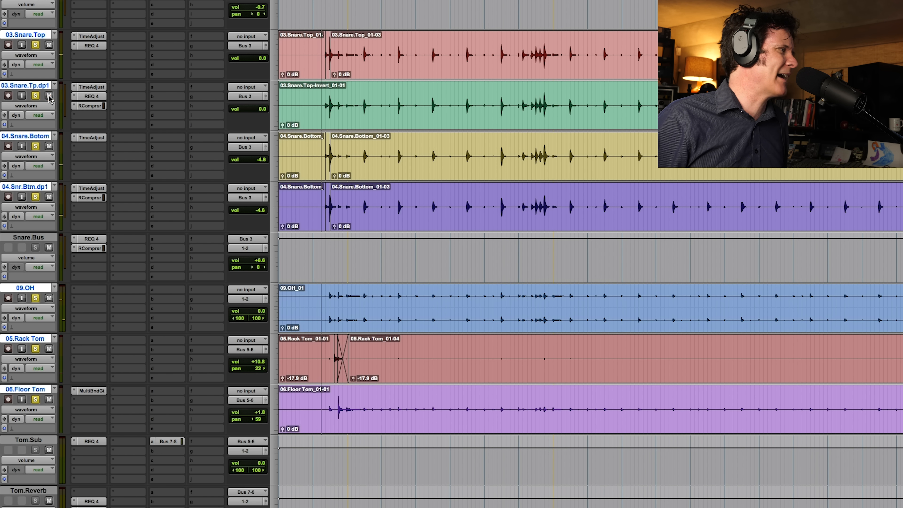
pyautogui.press('space')
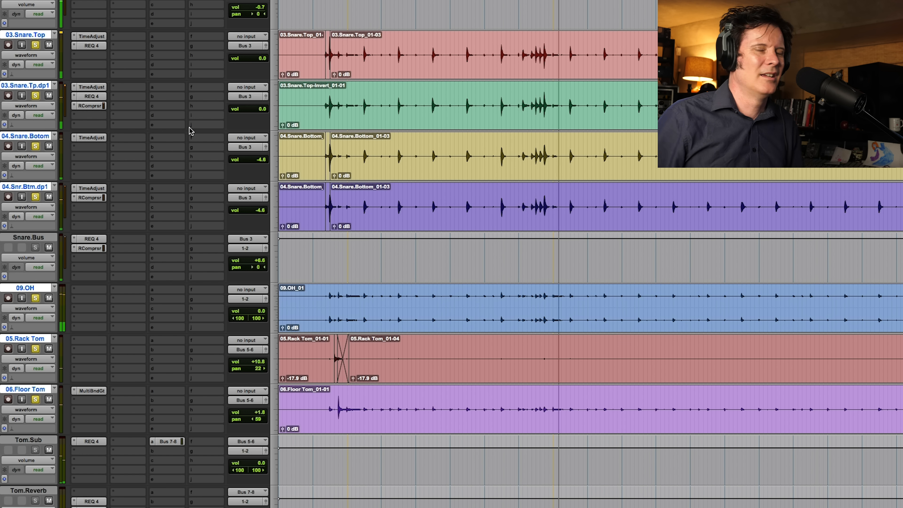
pyautogui.press('space')
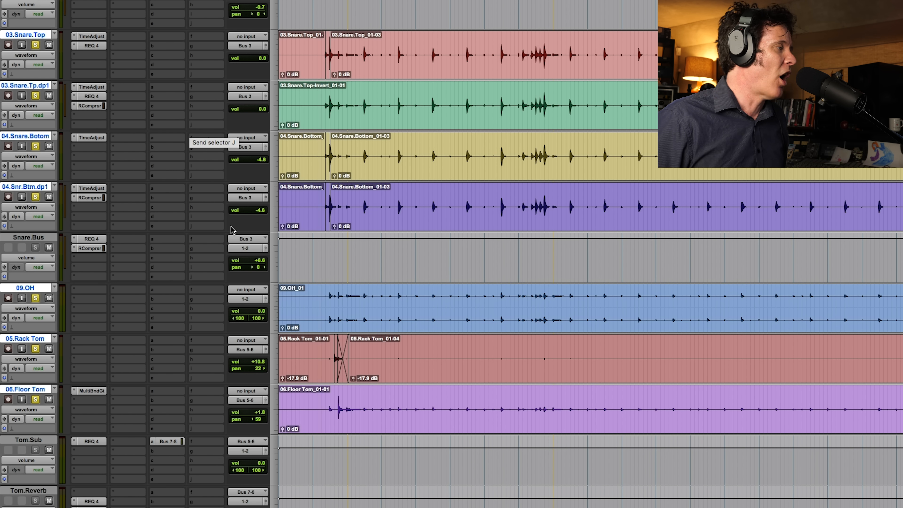
# - Solo the 06.Floor Tom track and play it on its own from the start of the passage
pyautogui.scroll(-1, 386, 234)
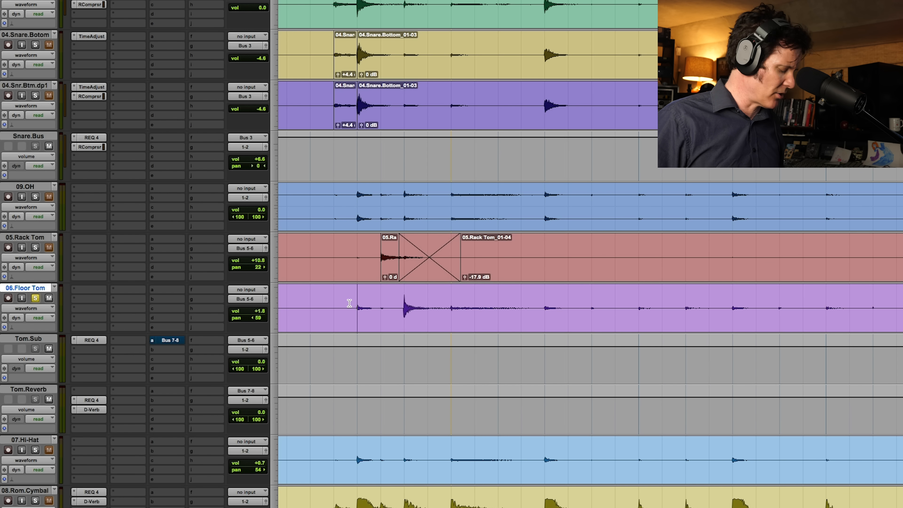
pyautogui.press('space')
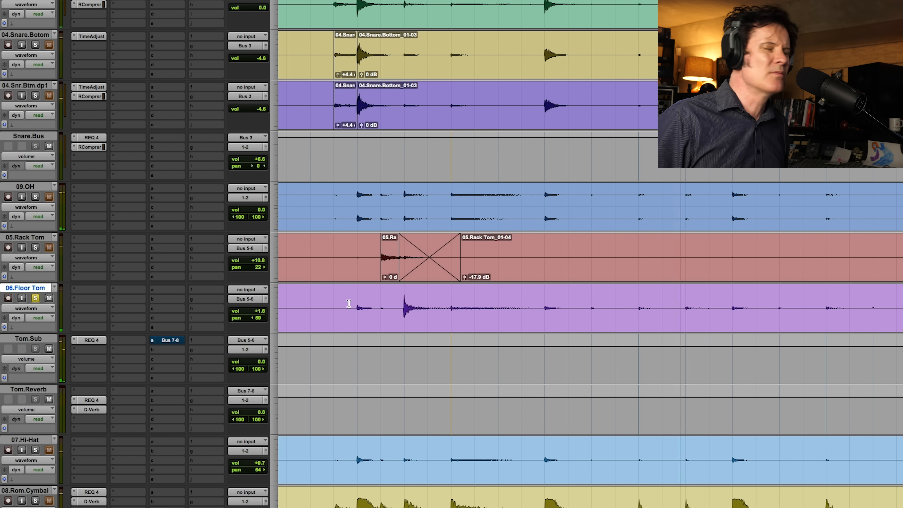
pyautogui.press('r')
pyautogui.press('r')
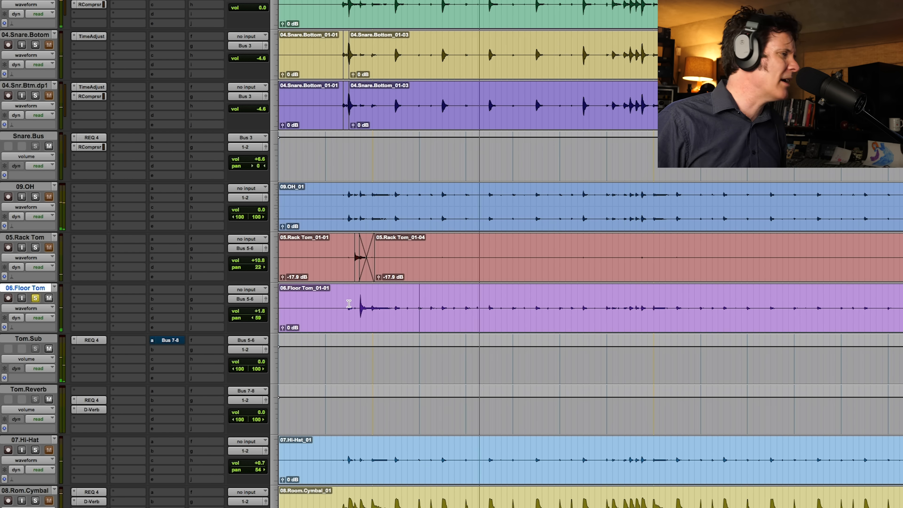
pyautogui.press('space')
# - Duplicate the 06.Floor Tom track and render the duplicate's clip with the Invert effect
pyautogui.hotkey('alt', 'shift', 'd')
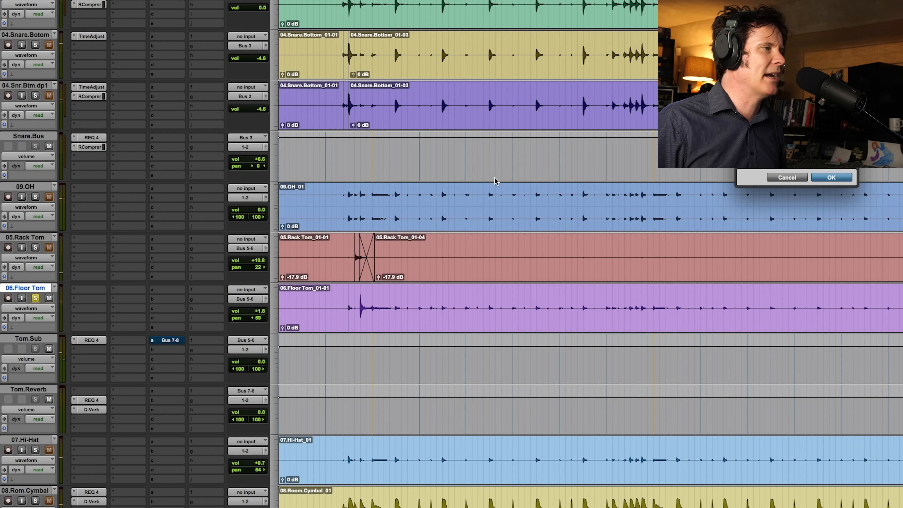
pyautogui.click(831, 178)
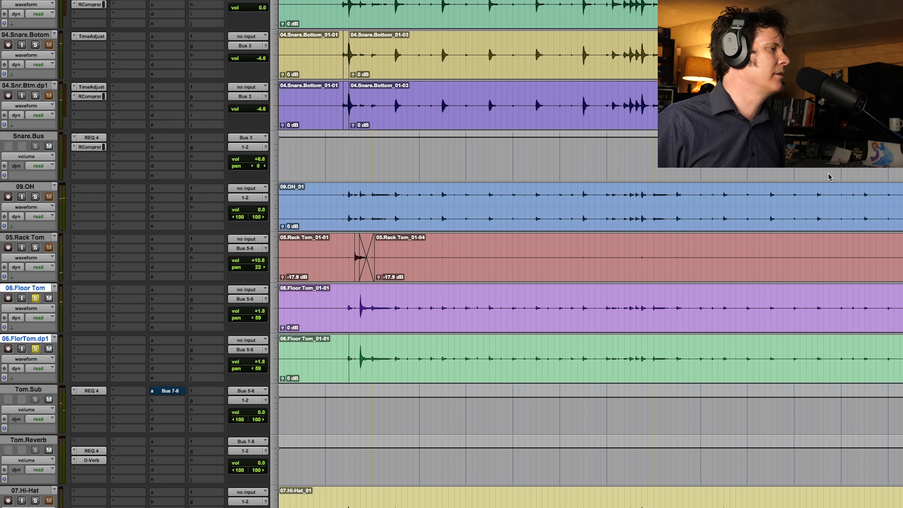
pyautogui.doubleClick(420, 365)
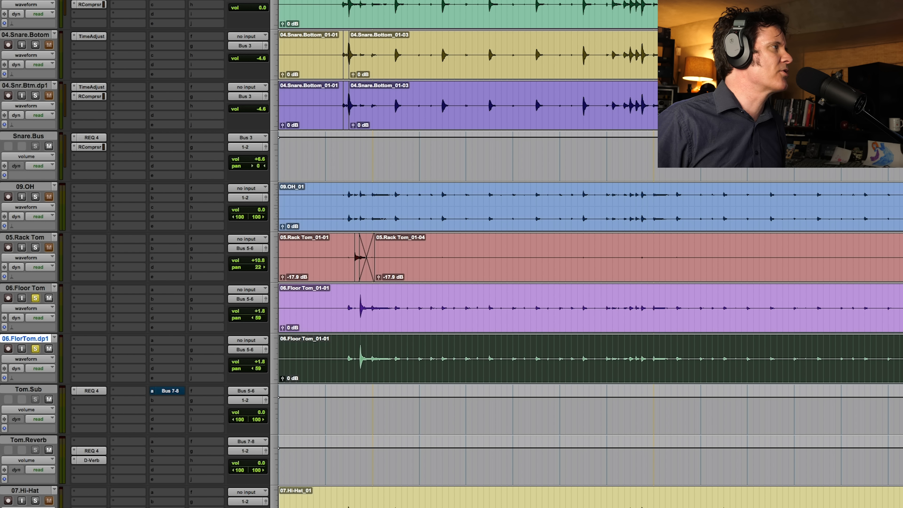
pyautogui.click(134, 1)
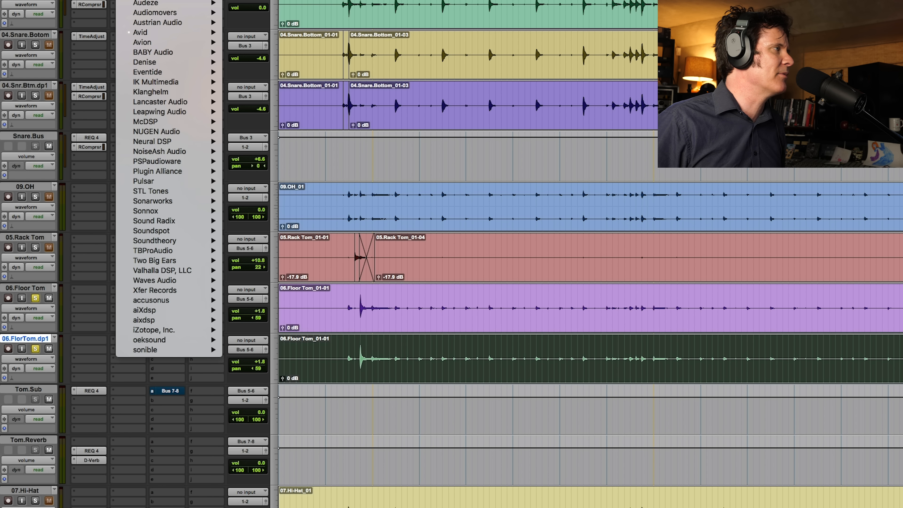
pyautogui.moveTo(168, 0)
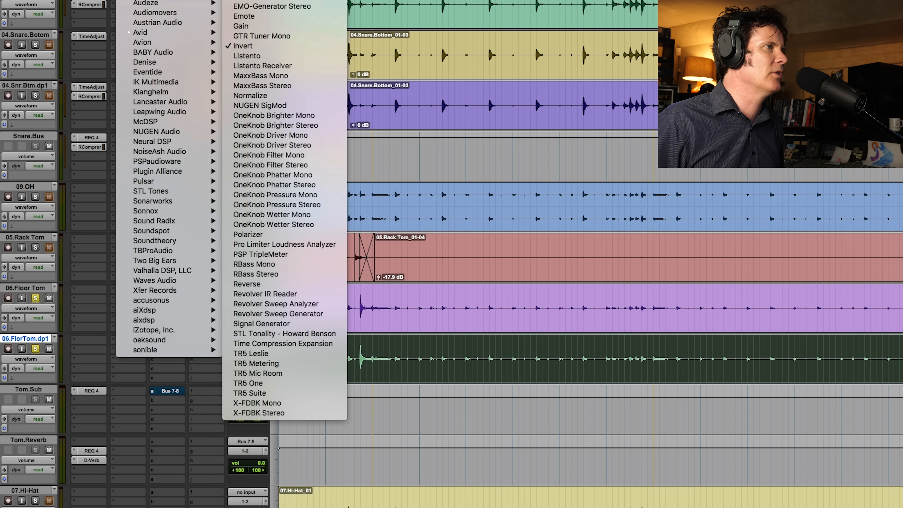
pyautogui.click(267, 1)
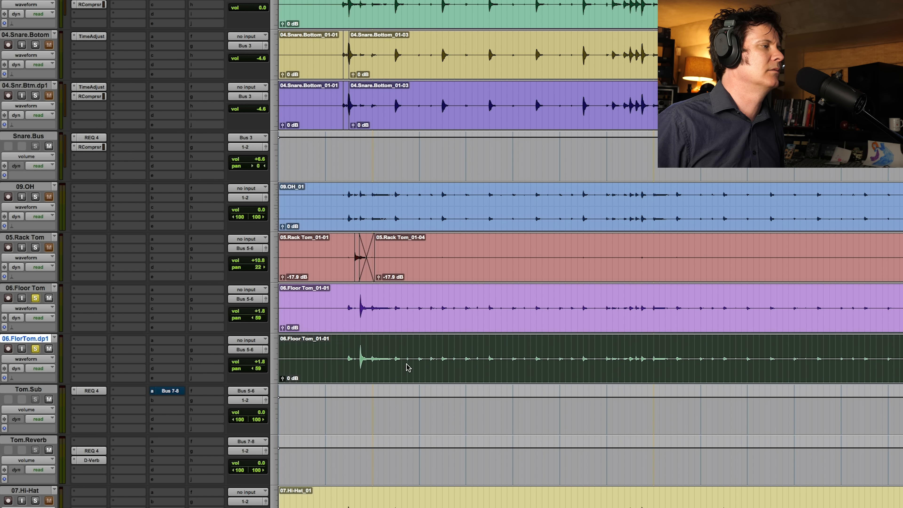
pyautogui.click(314, 370)
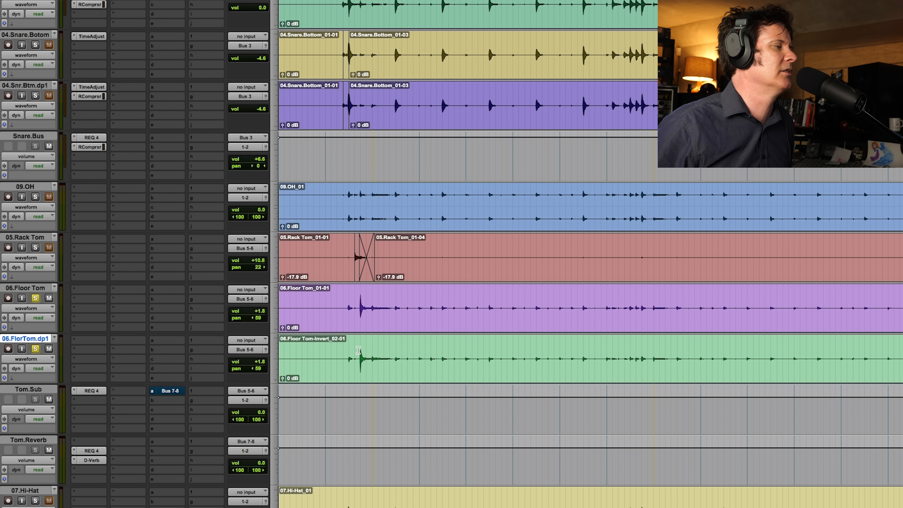
# - Play the floor tom against its inverted copy, and copy the snare's RCompressor onto the duplicate floor tom and open it
pyautogui.click(344, 353)
pyautogui.press('space')
pyautogui.press('t')
pyautogui.press('t')
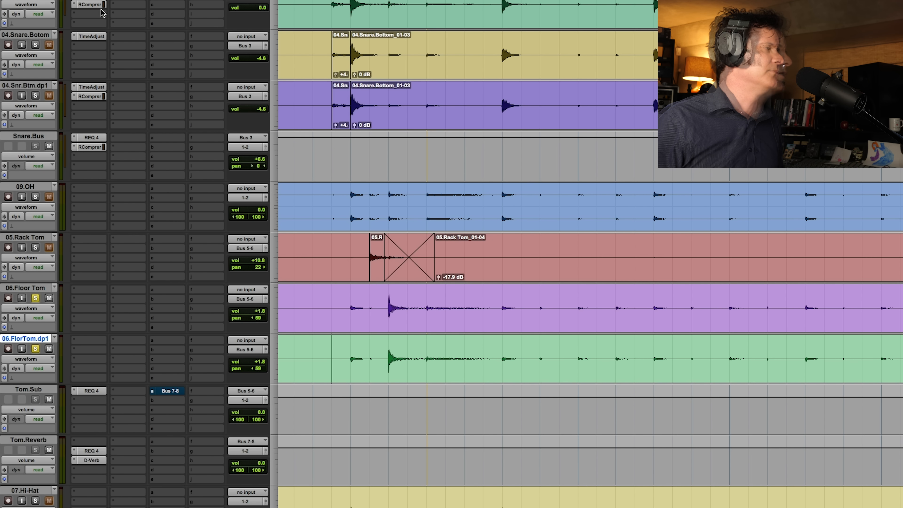
pyautogui.moveTo(93, 359); pyautogui.dragTo(93, 359)
pyautogui.click(91, 359)
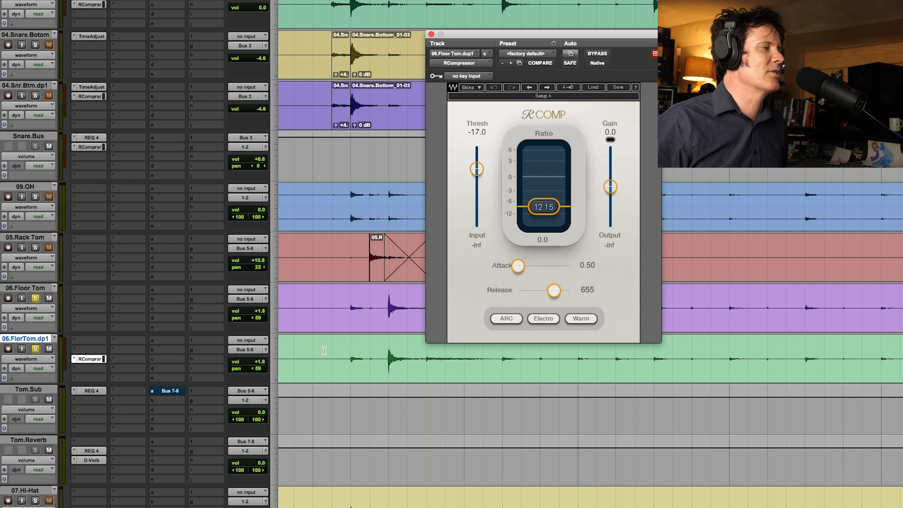
# - Set the duplicate floor tom's RCompressor release to 1080 and threshold to -18.9 during playback
pyautogui.press('space')
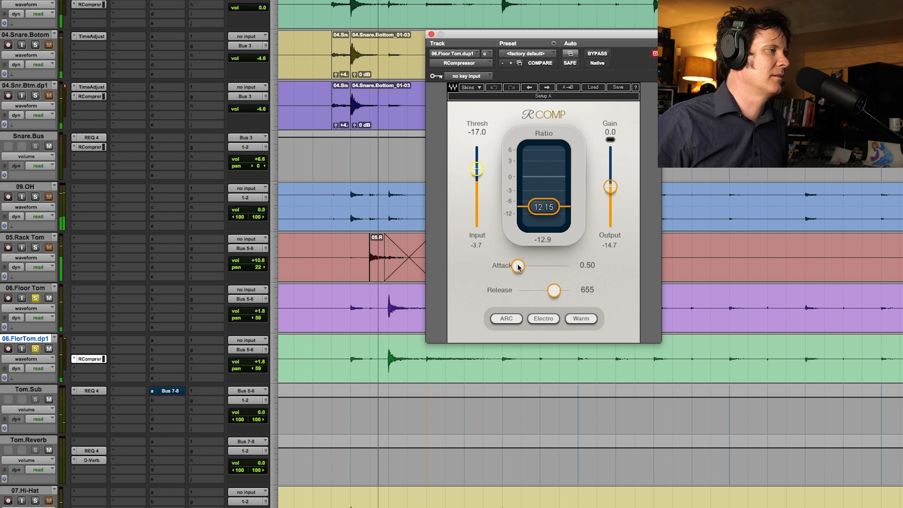
pyautogui.moveTo(554, 290); pyautogui.dragTo(558, 290)
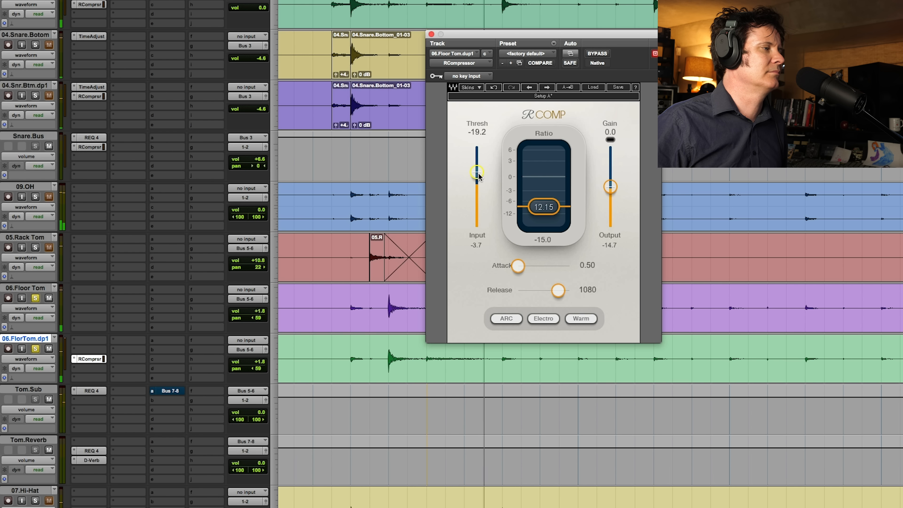
pyautogui.moveTo(478, 176); pyautogui.dragTo(478, 178)
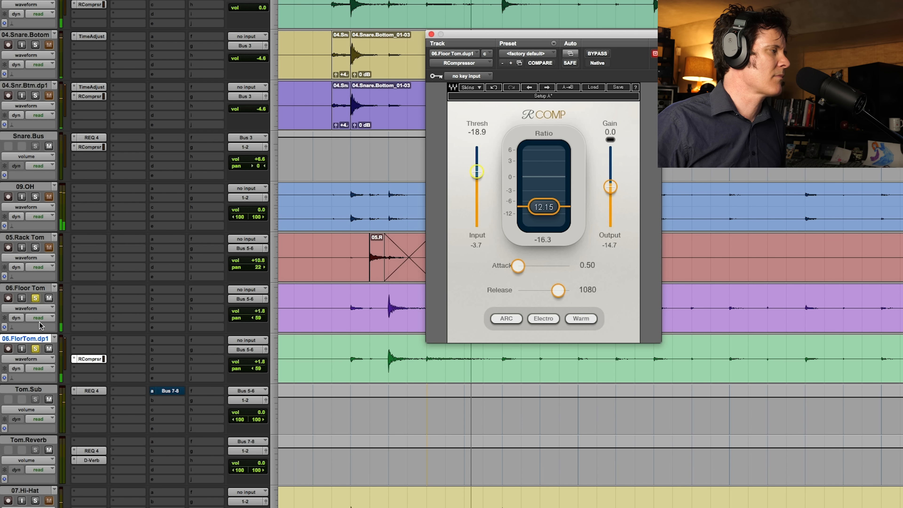
# - Duplicate the original 06.Floor Tom track again and lower the new copy's volume
pyautogui.click(38, 290)
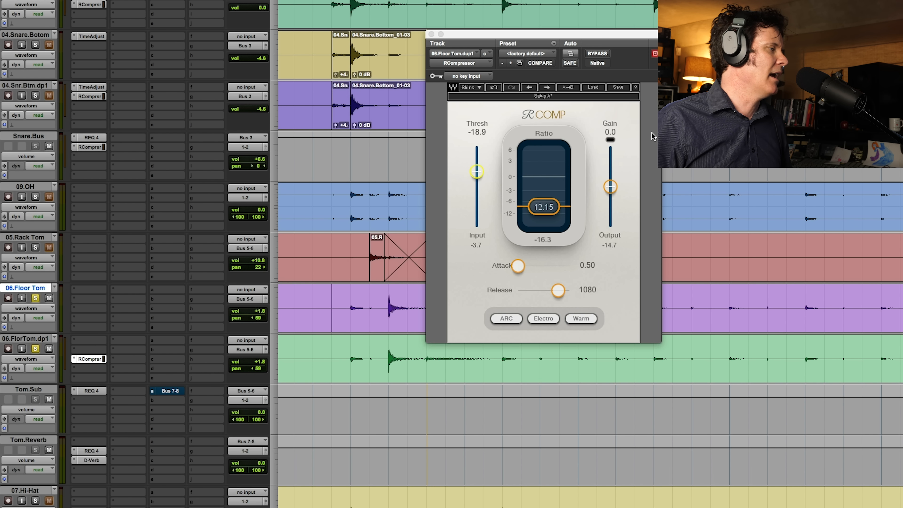
pyautogui.hotkey('alt', 'shift', 'd')
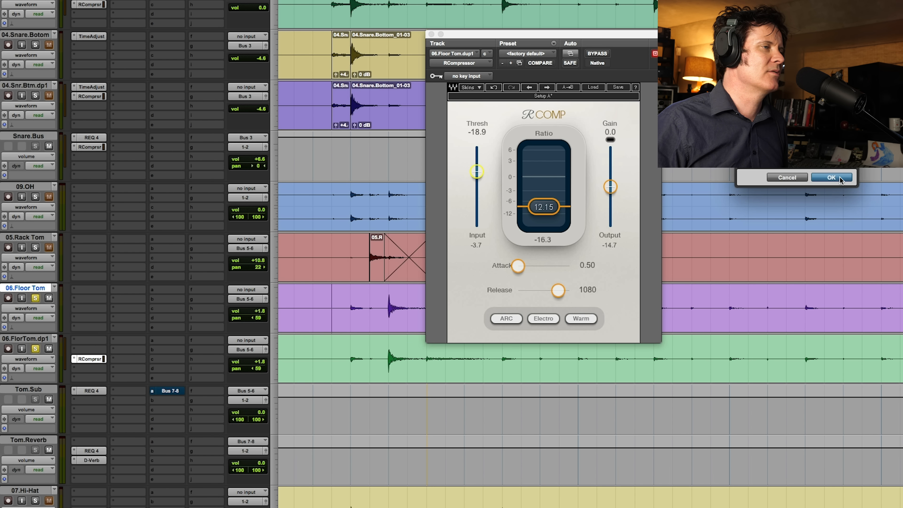
pyautogui.press('Return')
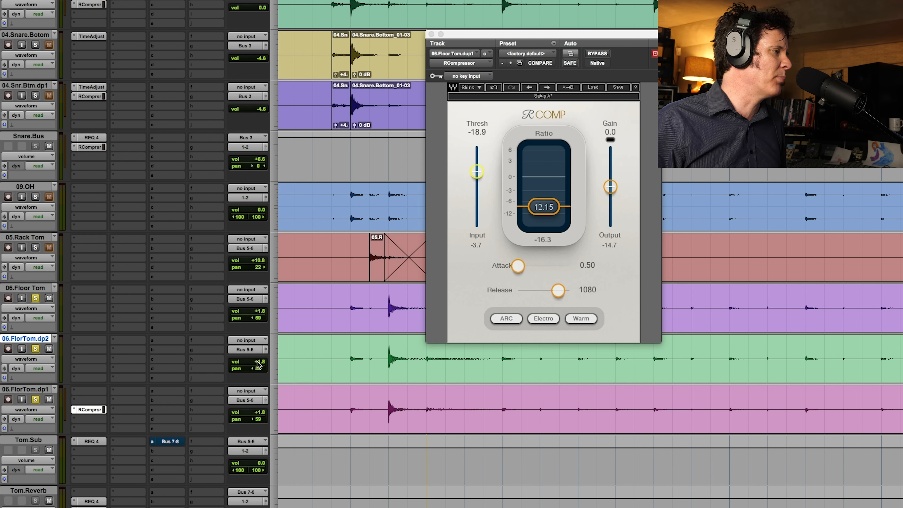
pyautogui.click(258, 364)
pyautogui.moveTo(260, 390); pyautogui.dragTo(261, 390)
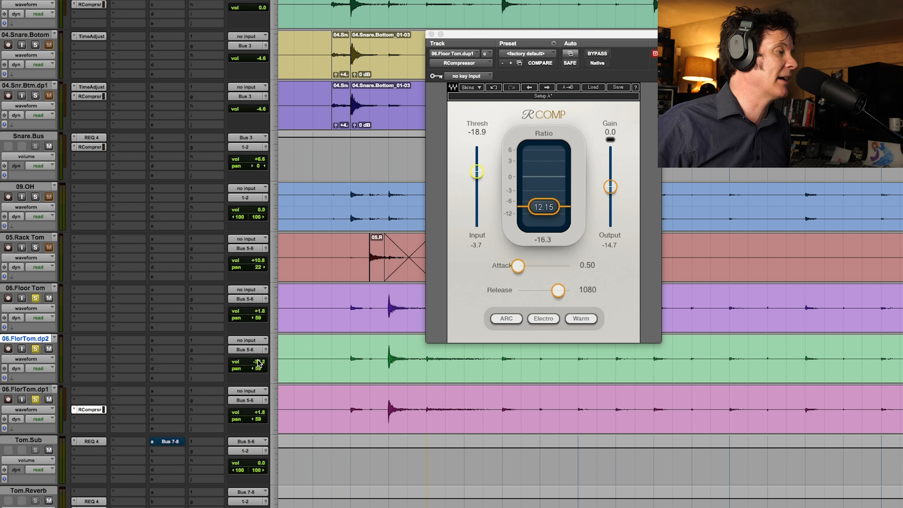
# - Set the volume of 06.FlorTom.dp2 to -13.2 and play the floor tom tracks together with the soloed overheads, rack tom and snares
pyautogui.moveTo(259, 363); pyautogui.dragTo(260, 351)
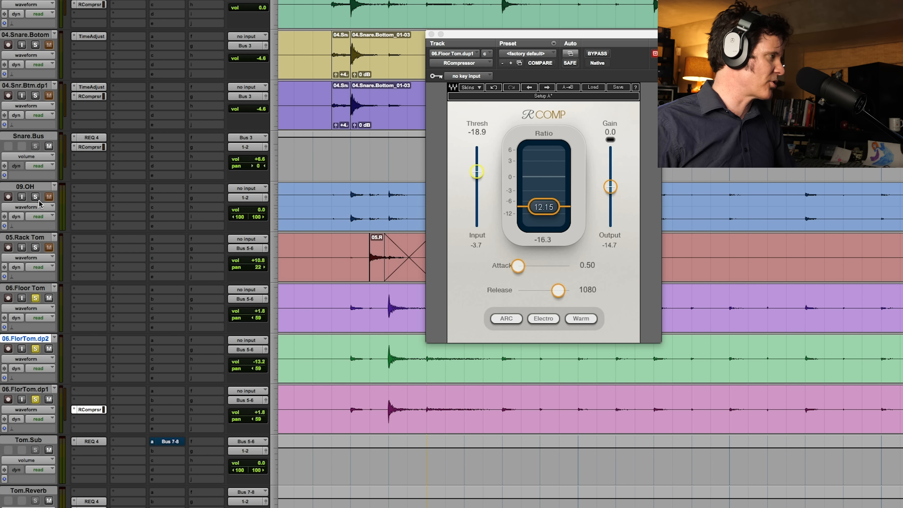
pyautogui.press('space')
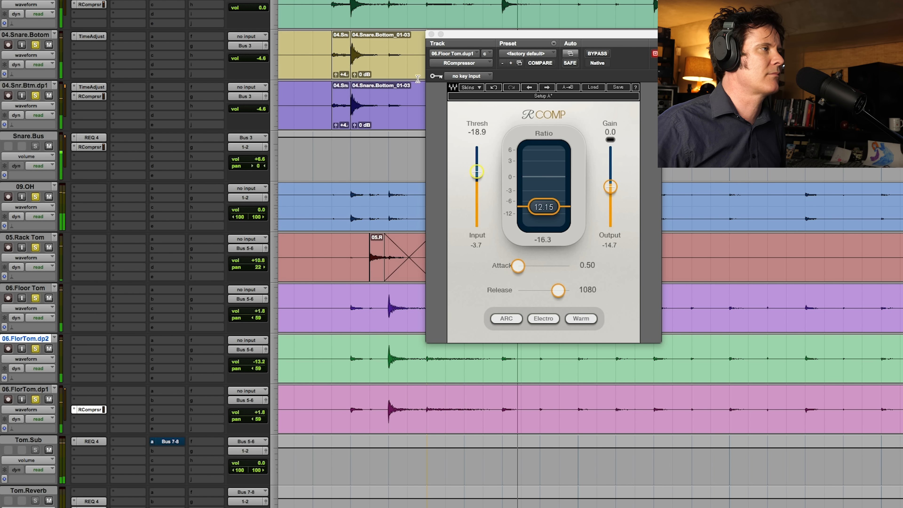
pyautogui.click(432, 34)
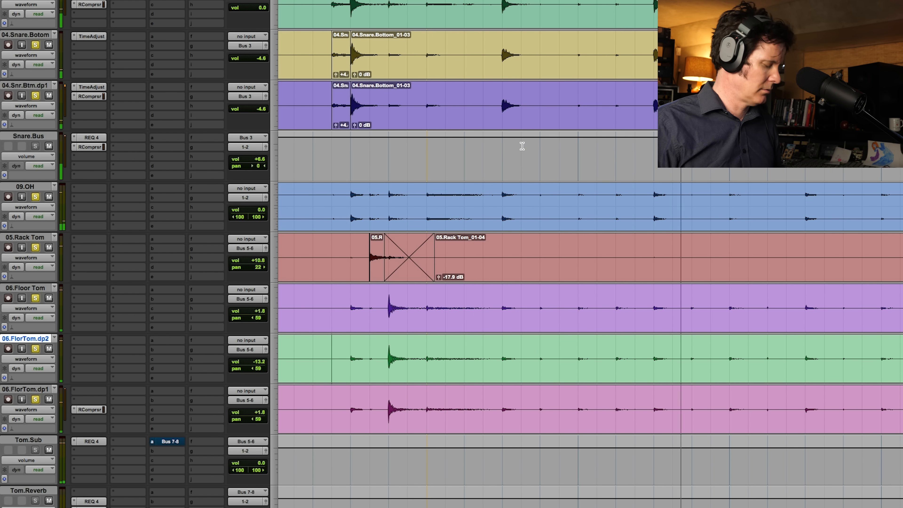
# - Play the soloed drum tracks together from just before the first snare hit, with more of the timeline in view
pyautogui.press('r')
pyautogui.press('r')
pyautogui.press('r')
pyautogui.press('t')
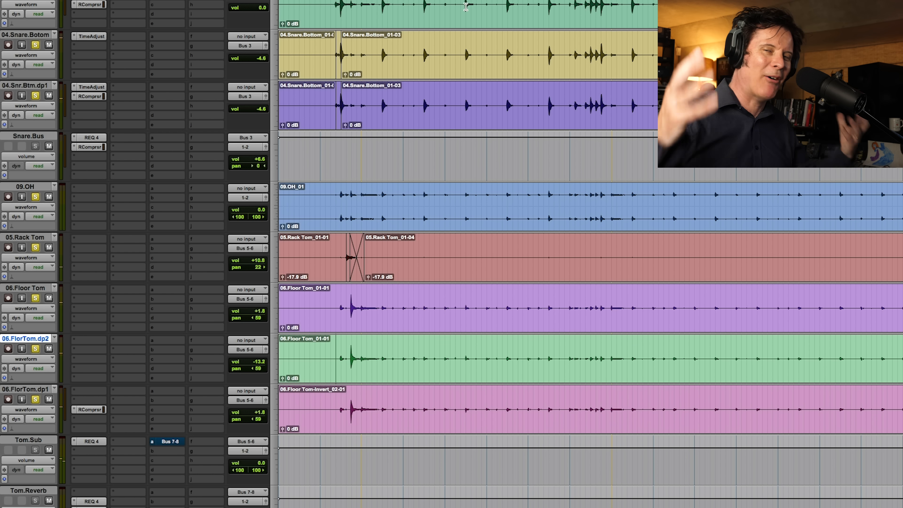
pyautogui.click(331, 7)
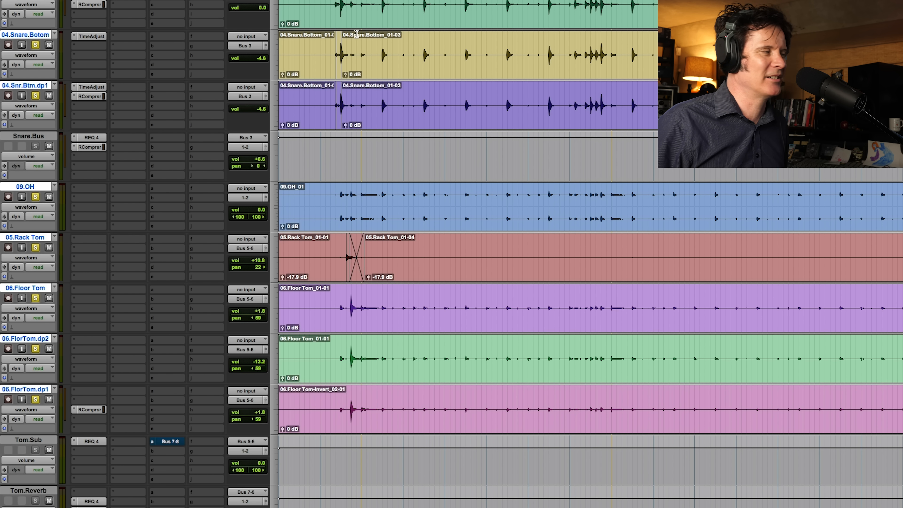
pyautogui.press('space')
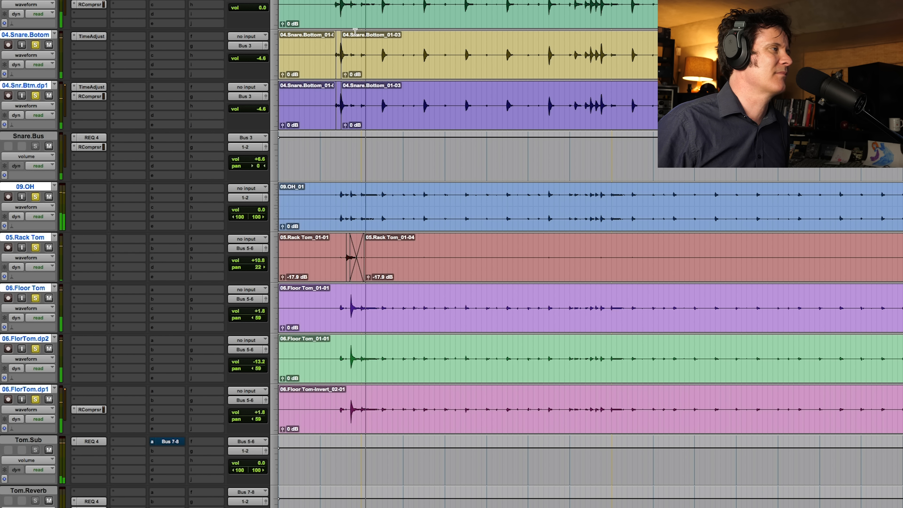